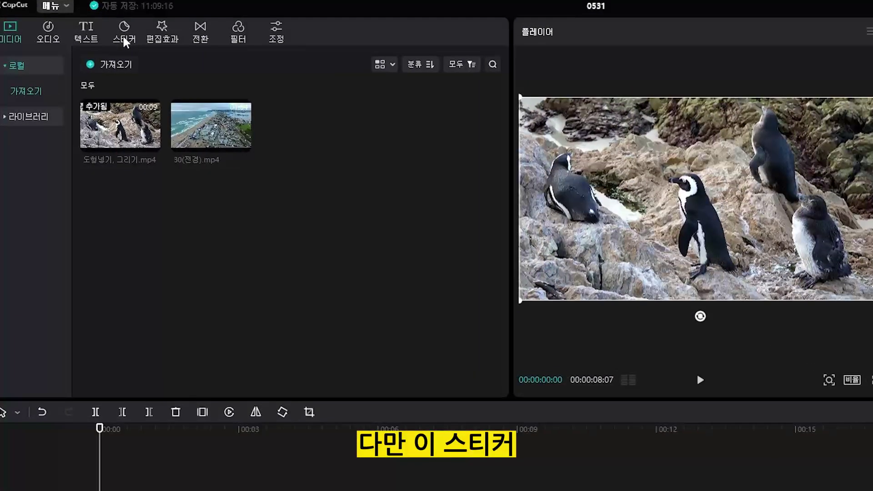
Step: Browse the sticker library's categories and show the 힌트 (hint) stickers
left_click(95, 30)
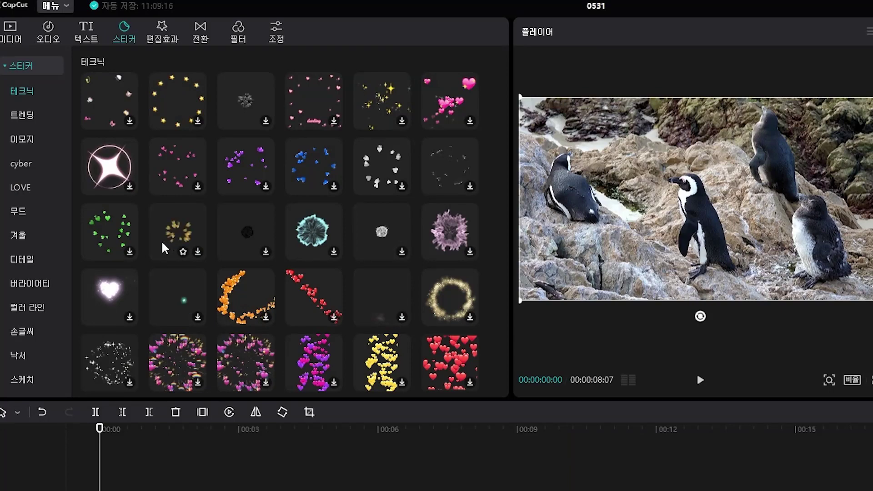
scroll(142, 240, "down", 15)
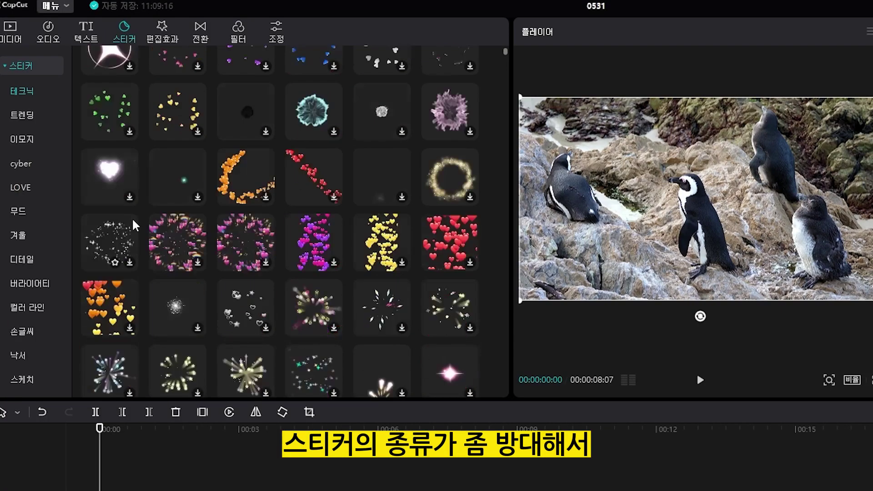
scroll(288, 245, "down", 15)
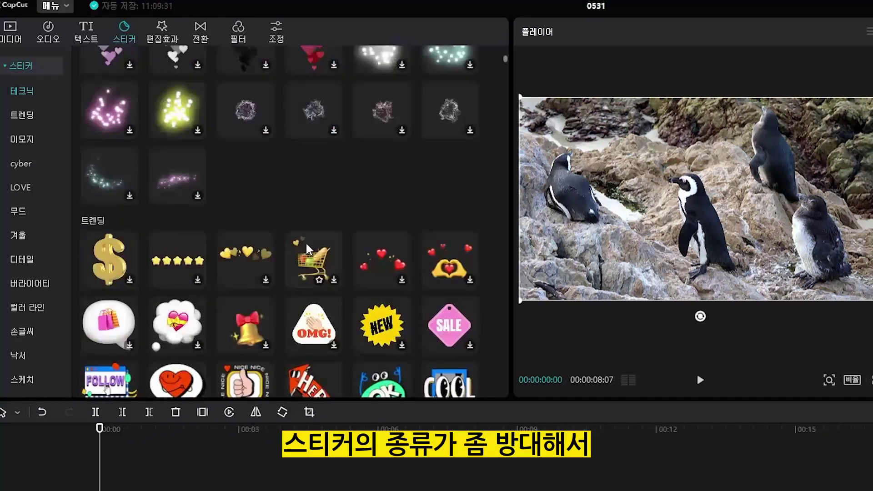
scroll(307, 249, "down", 20)
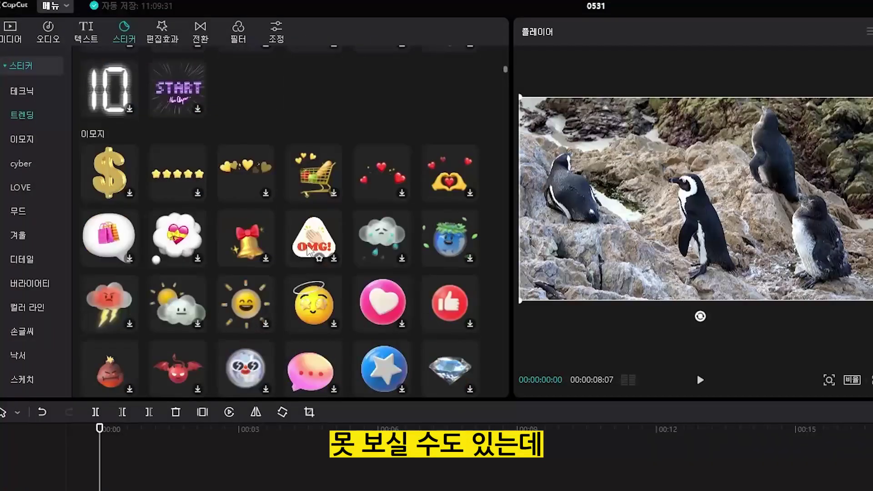
scroll(179, 252, "down", 3)
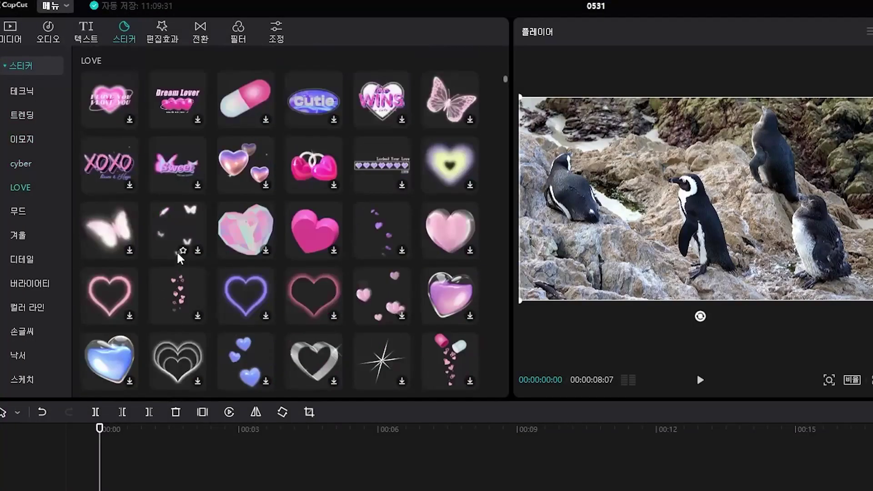
scroll(179, 250, "down", 3)
scroll(17, 293, "down", 3)
scroll(17, 293, "down", 2)
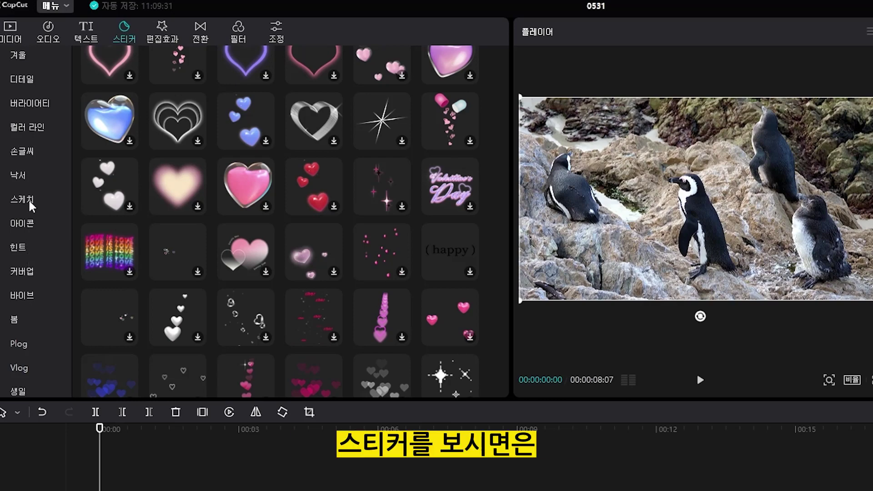
scroll(31, 206, "up", 3)
scroll(31, 205, "down", 3)
left_click(19, 248)
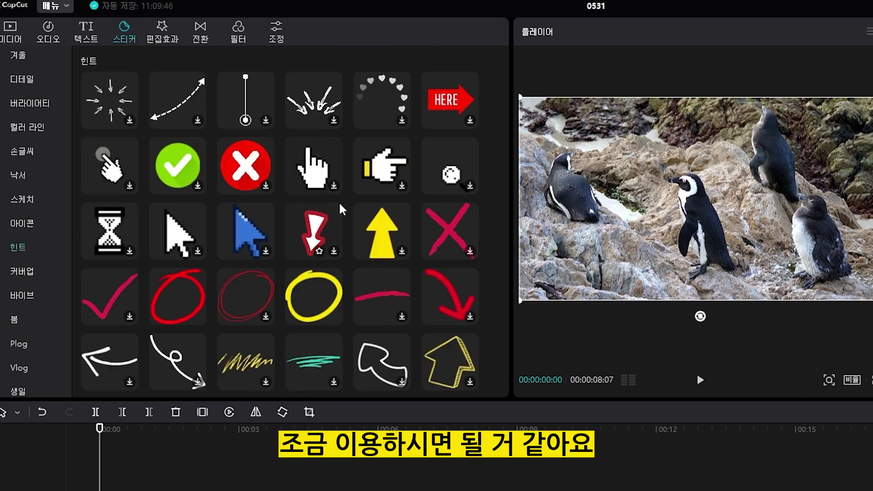
Step: Add the yellow hand-drawn circle sticker above the penguin video at the very start of the timeline
scroll(342, 209, "down", 3)
mouse_move(319, 182)
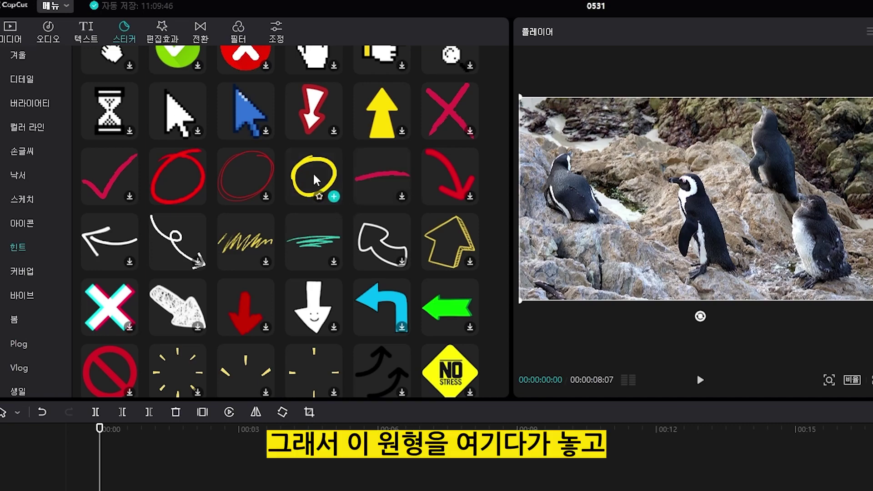
left_click_drag(314, 180, 98, 490)
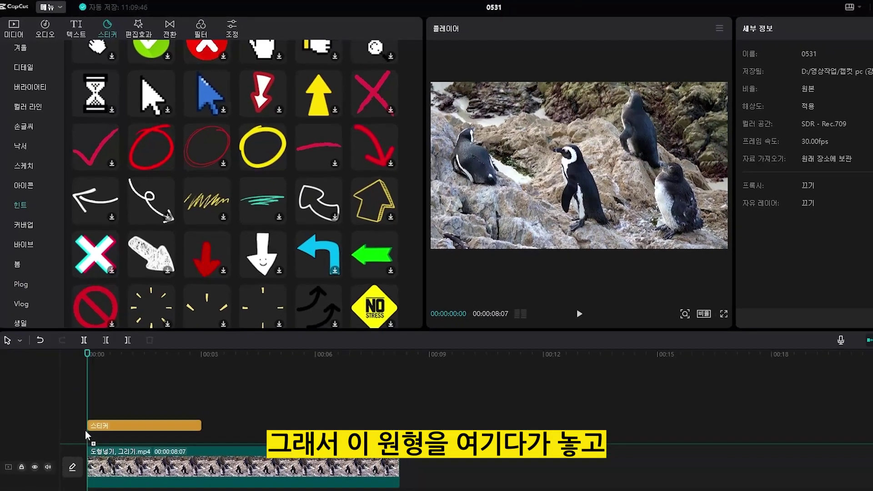
left_click_drag(76, 363, 77, 364)
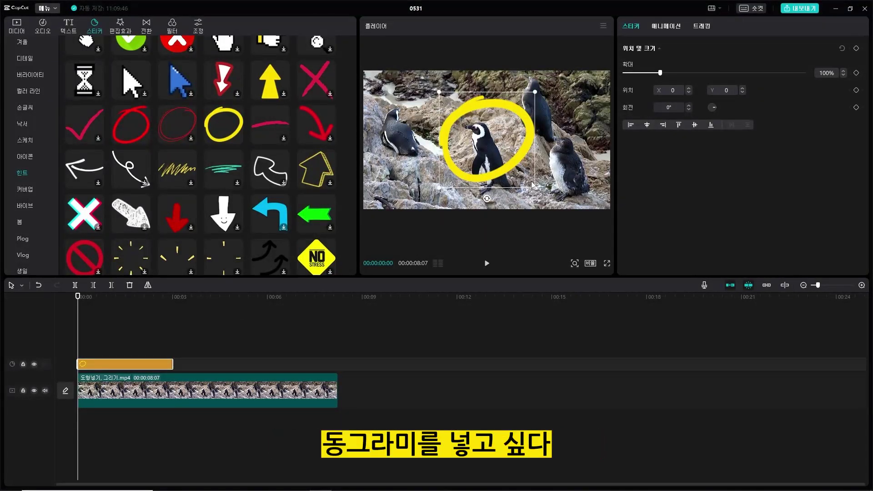
Step: Move the yellow circle around the middle penguin and enlarge it to 111%, at position X 53, Y -253
left_click_drag(502, 155, 508, 172)
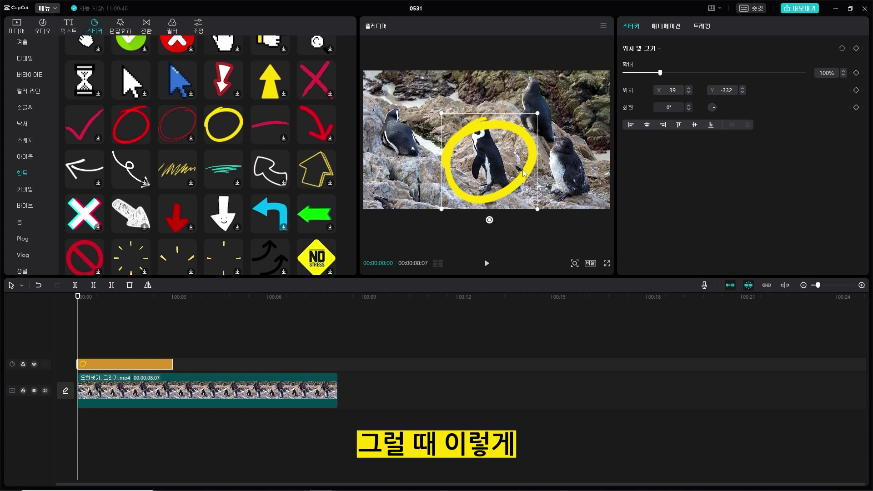
key("ctrl+z")
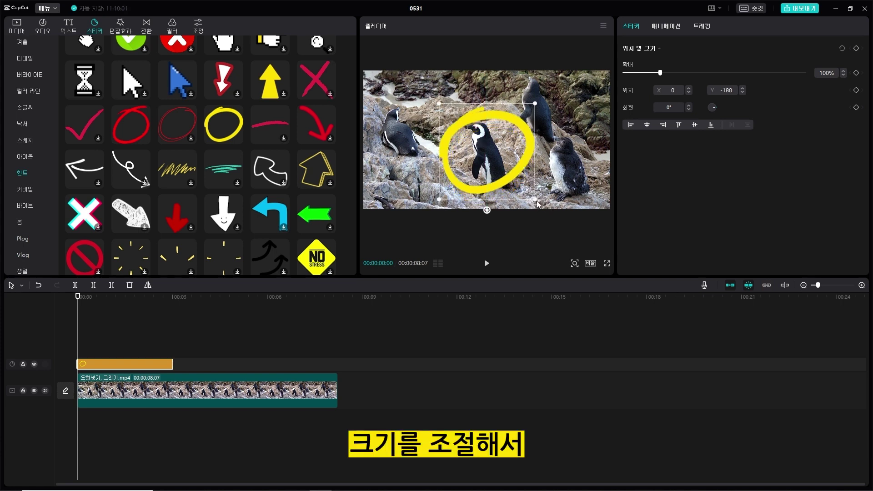
left_click_drag(538, 201, 545, 210)
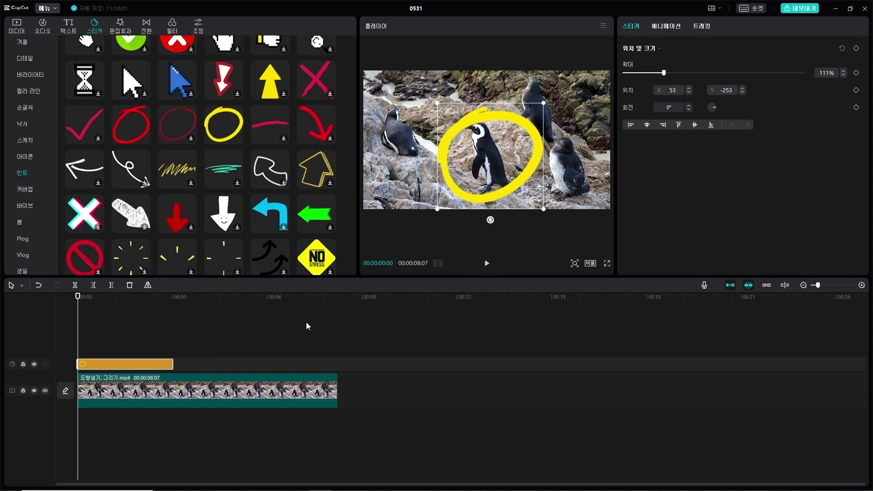
Step: Shift the yellow circle clip so it starts just after the beginning of the video, and preview it
left_click_drag(131, 361, 145, 361)
key("space")
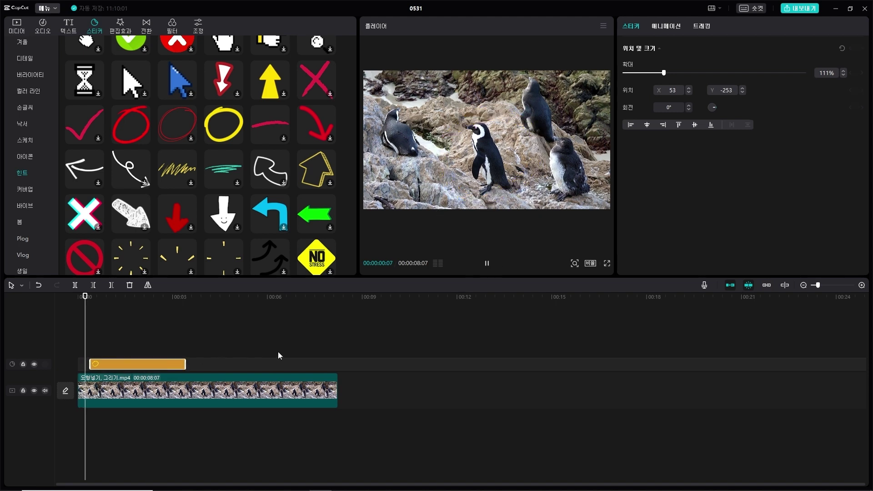
left_click(132, 355)
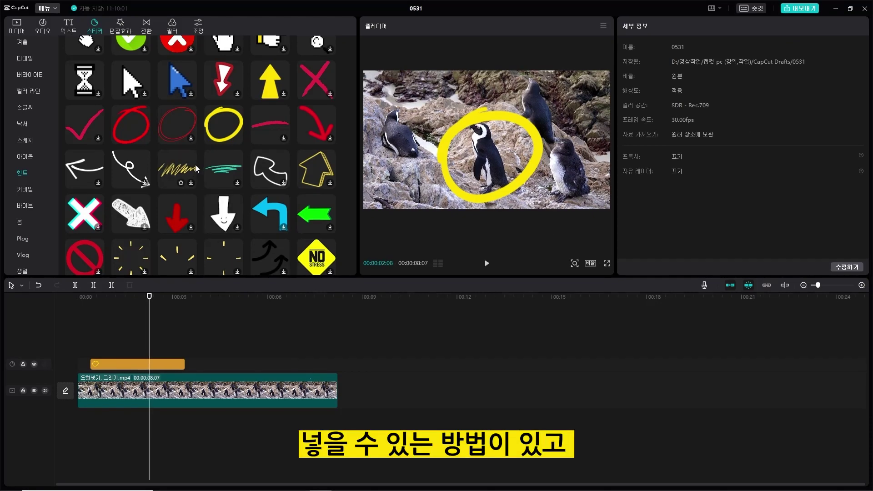
Step: Replace the yellow circle sticker with the thin red circle sticker starting about one second in, and preview it
left_click(174, 364)
key("Delete")
left_click_drag(187, 113, 117, 355)
left_click_drag(149, 299, 111, 323)
key("space")
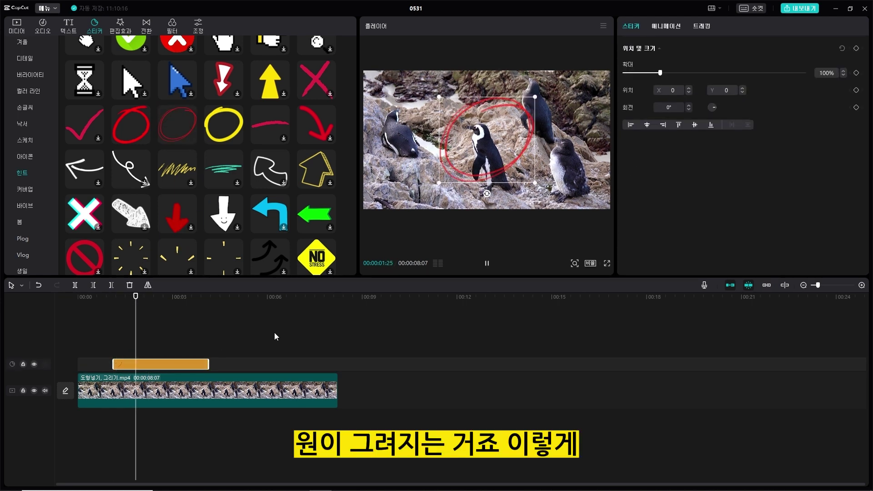
key("space")
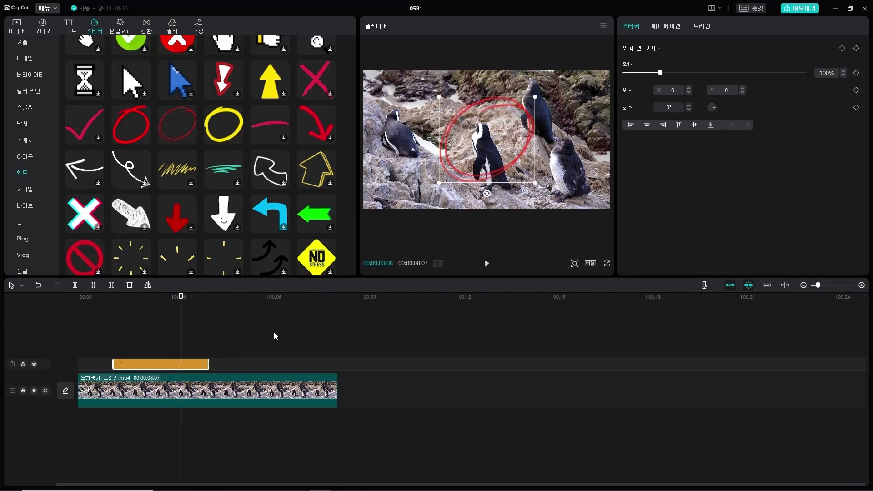
Step: Replace the red circle sticker with the neon triangle sticker, starting just before the 3-second mark
key("Delete")
scroll(238, 211, "down", 5)
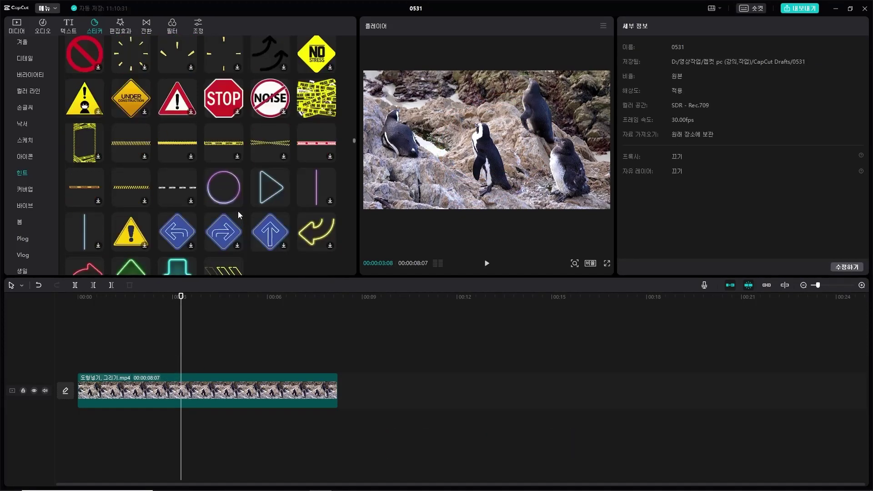
mouse_move(281, 191)
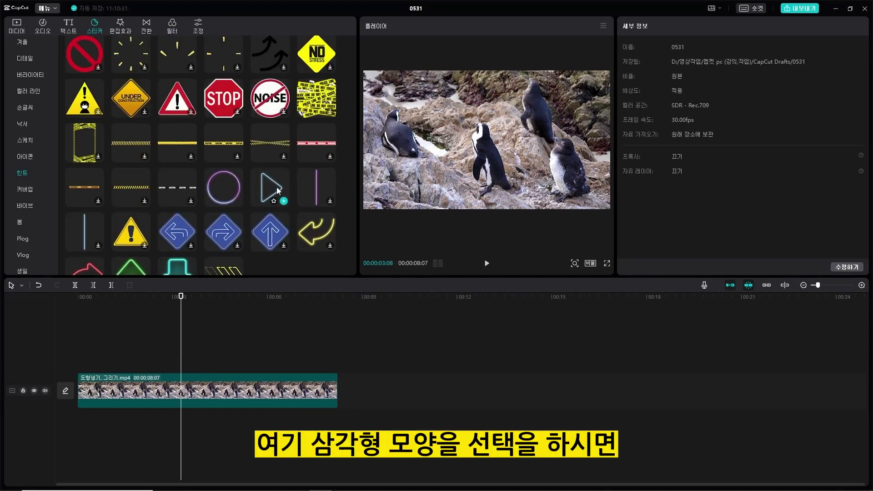
left_click_drag(277, 190, 168, 359)
Step: Move the neon triangle to X -559, Y 0, rotate it to -90° so it points upward, and preview it
left_click_drag(501, 133, 466, 134)
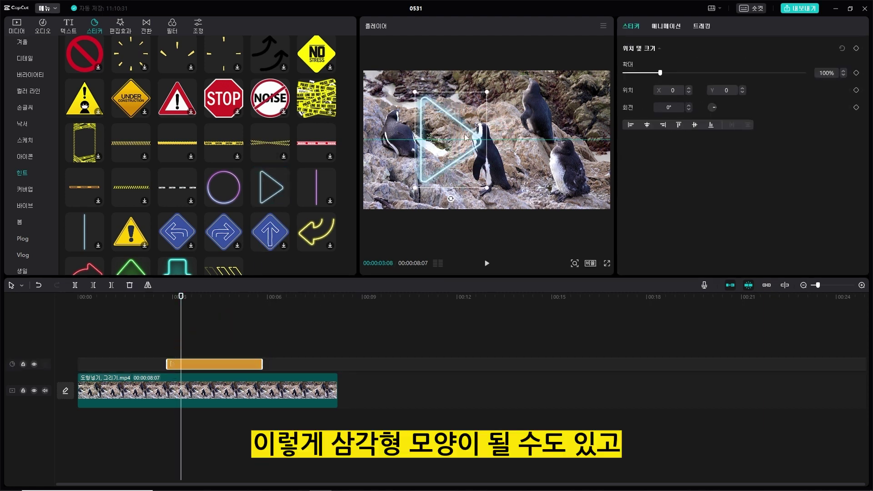
left_click_drag(451, 200, 530, 136)
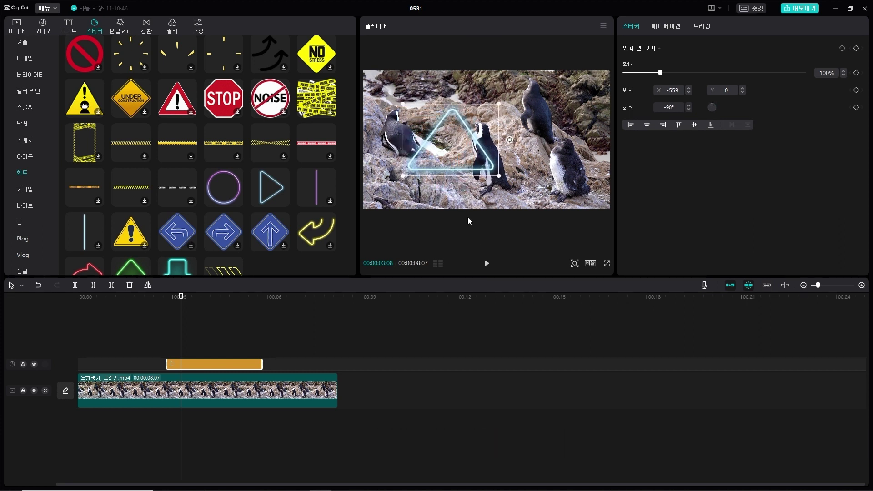
key("space")
key("space")
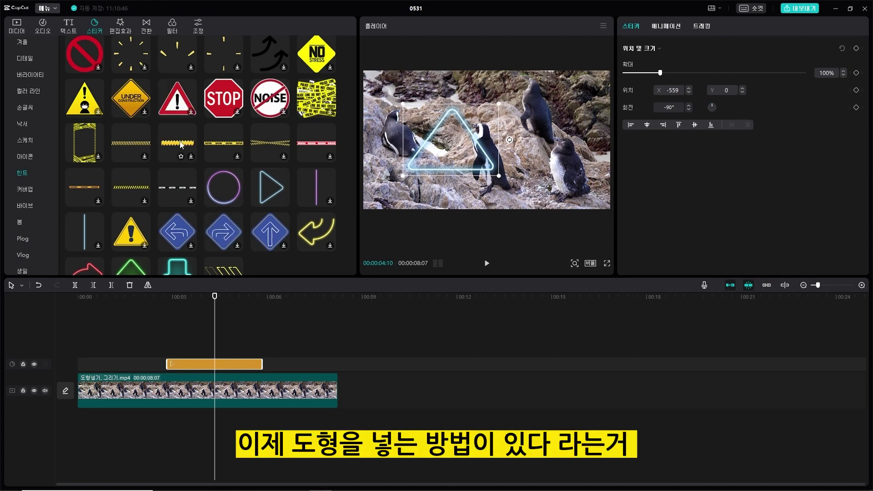
Step: Replace the neon triangle with the yellow circle sticker, starting at about the 3-second mark, and preview it from there
key("Delete")
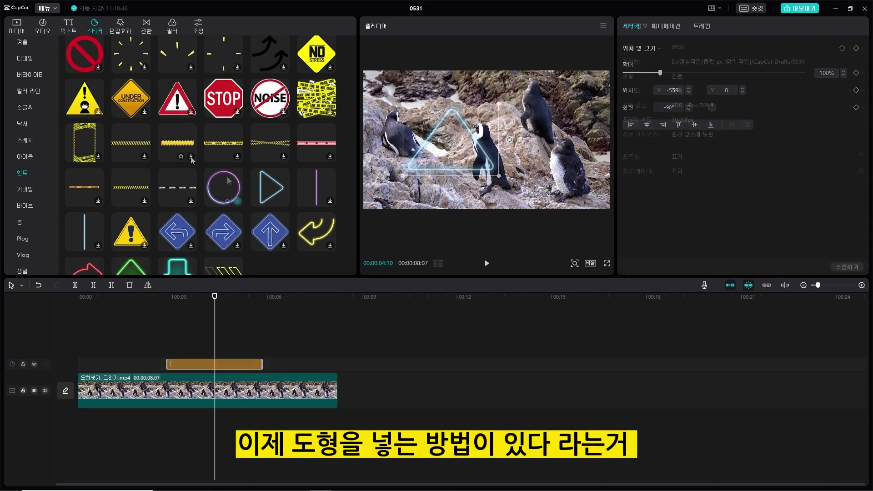
scroll(218, 150, "up", 2)
scroll(209, 138, "up", 3)
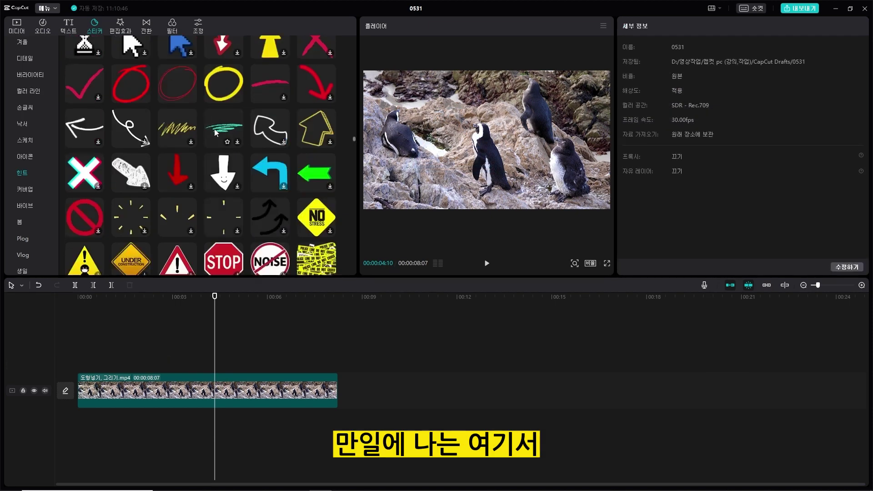
left_click(238, 120)
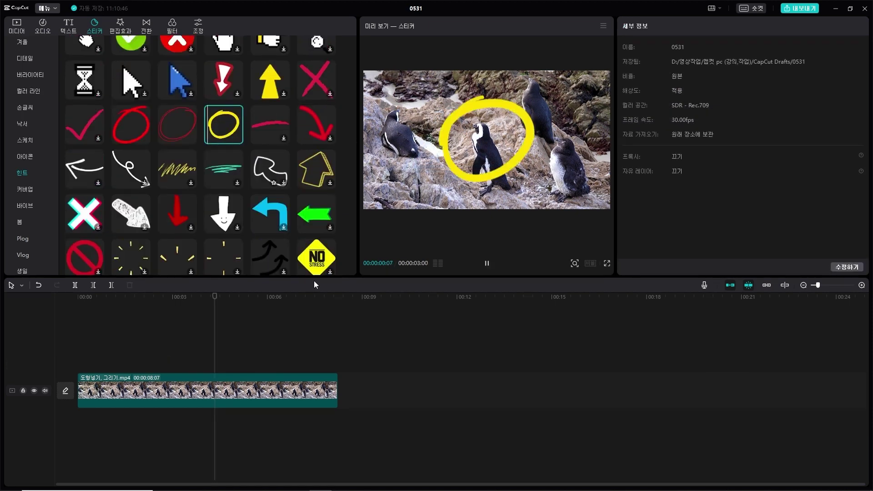
left_click_drag(226, 127, 177, 363)
left_click(171, 317)
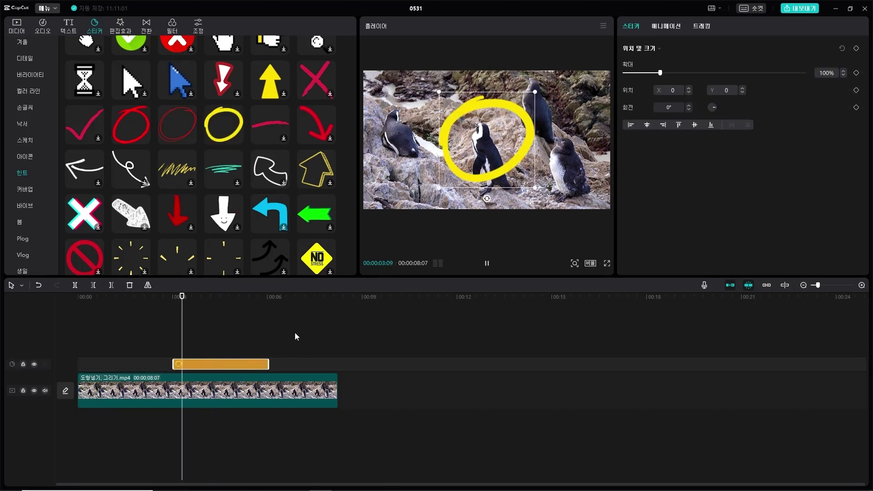
Step: Position the yellow circle around the middle penguin at X 0, Y -223, and preview it
left_click_drag(520, 162, 519, 177)
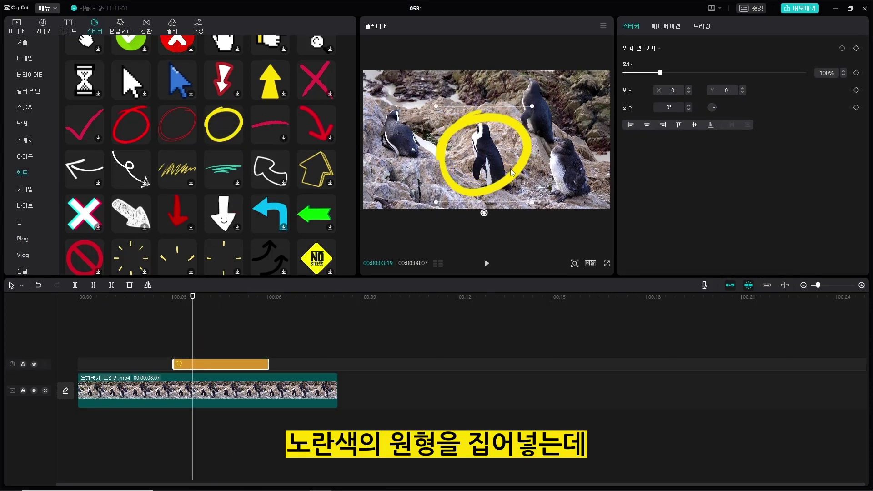
key("space")
key("space")
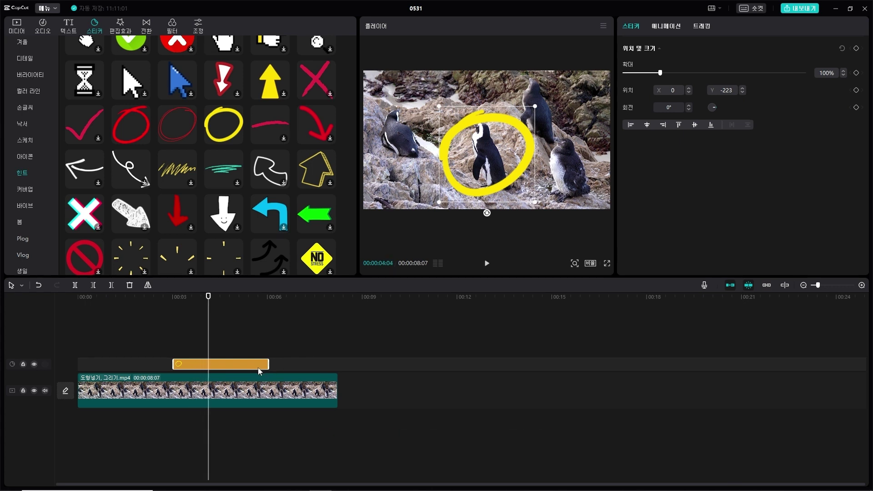
Step: Convert the yellow circle sticker clip into a compound clip
right_click(229, 365)
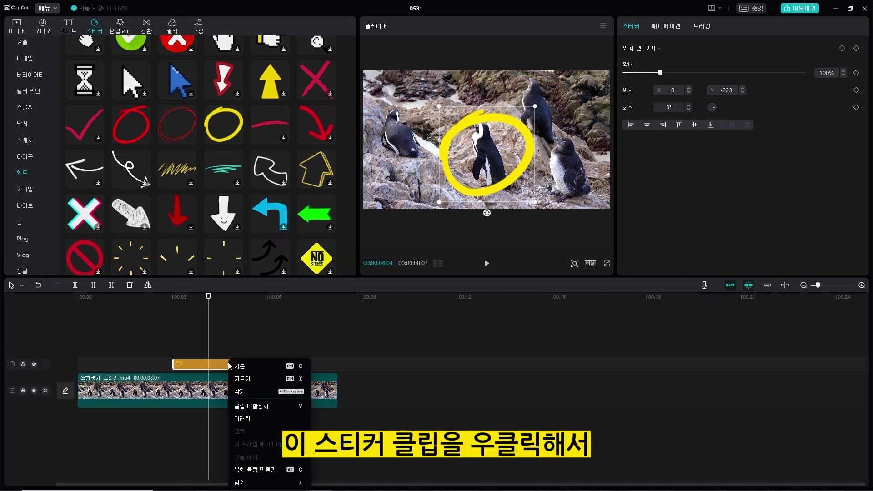
left_click(278, 470)
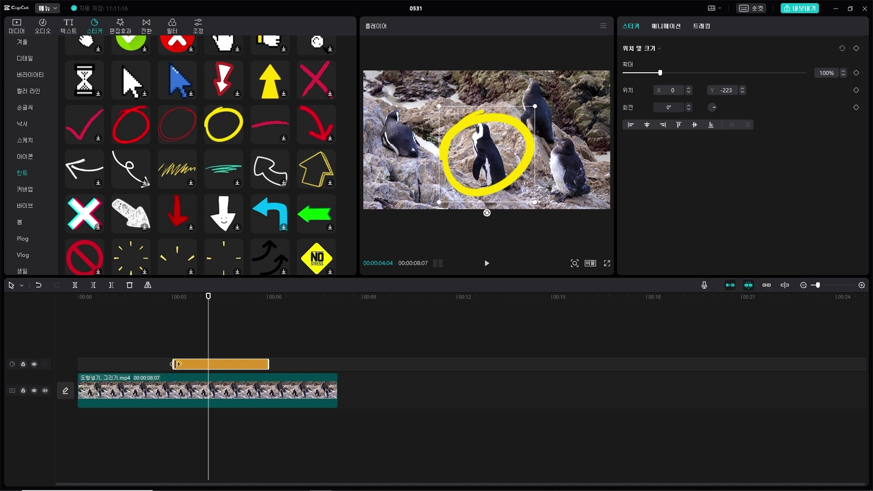
right_click(199, 361)
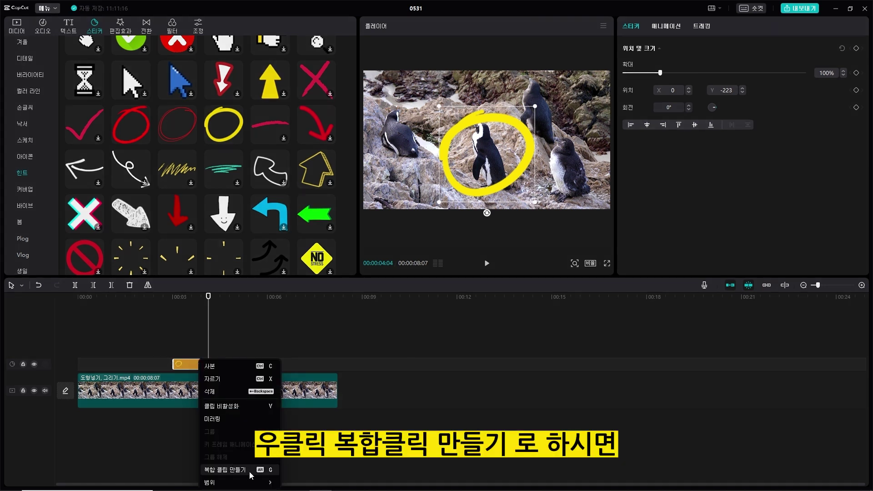
left_click(249, 471)
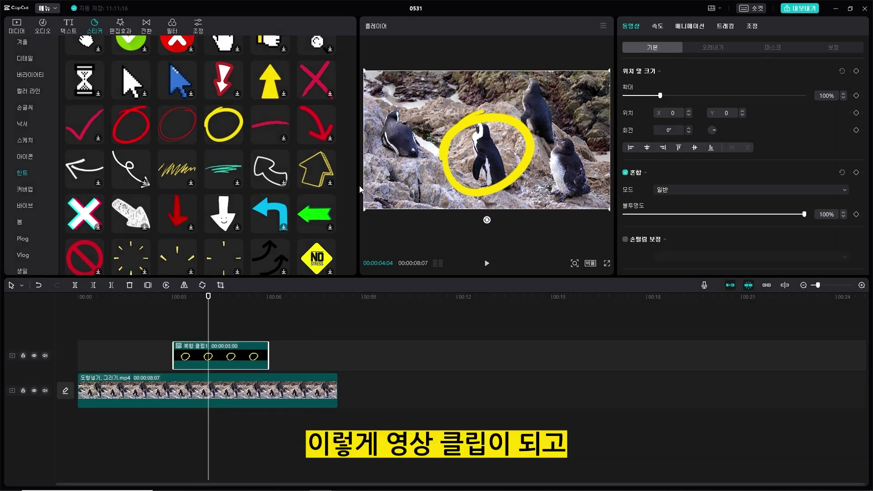
Step: Recolor the circle's compound clip with temperature -38, tint -32 and saturation -47, and play it from its start
left_click(752, 27)
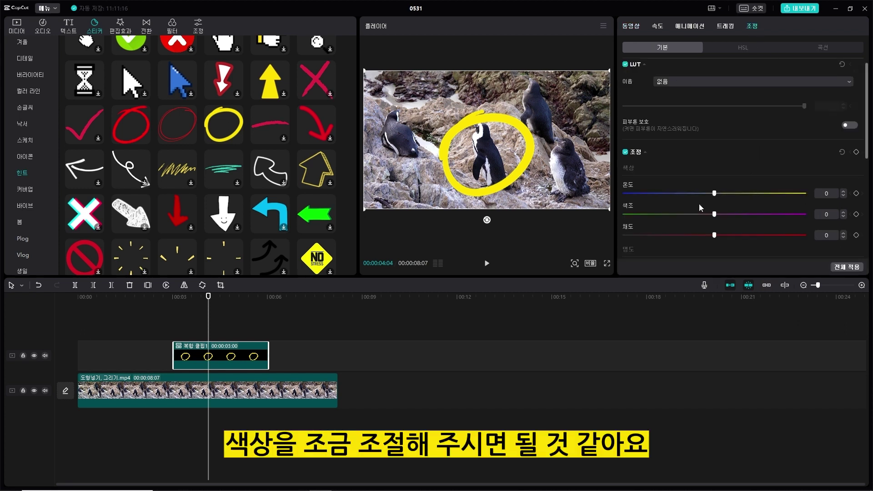
scroll(699, 204, "down", 1)
left_click_drag(716, 208, 629, 223)
left_click_drag(715, 188, 654, 195)
left_click_drag(713, 168, 649, 182)
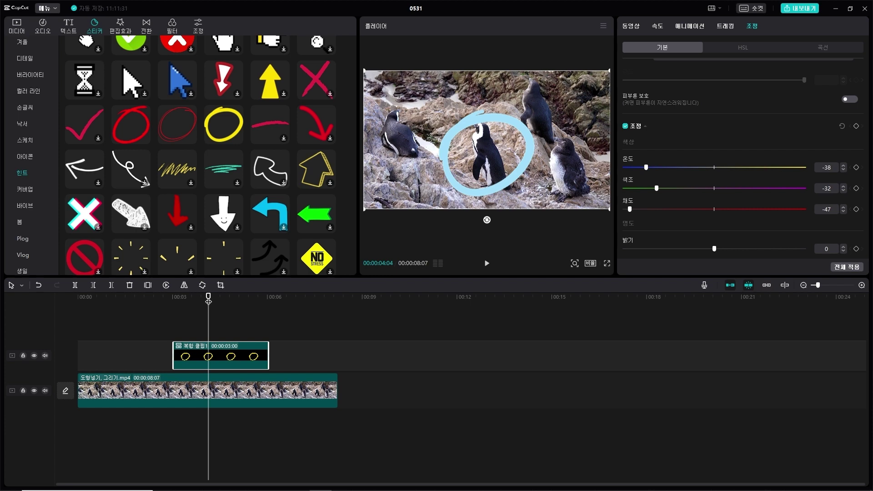
left_click_drag(209, 301, 176, 311)
key("space")
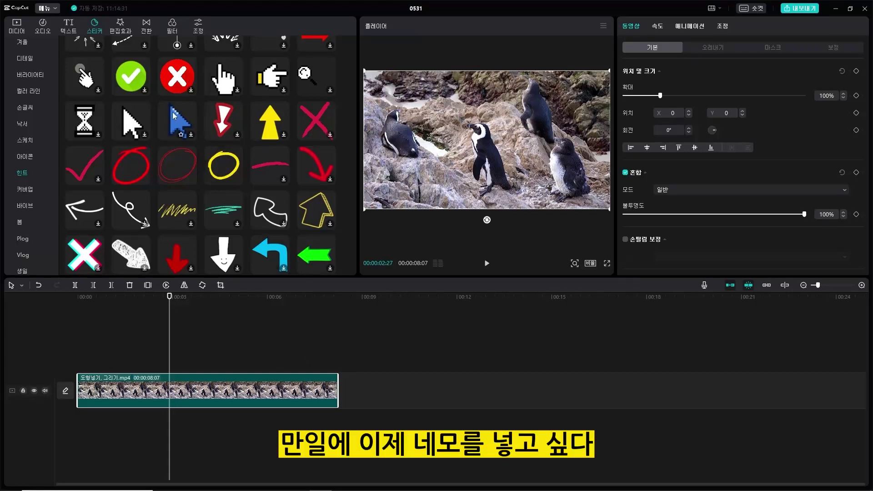
Step: Overlay the library's white clip on the penguin video at 00:00:02:27, scaled to 41% and positioned at X -658, Y 372
left_click(16, 27)
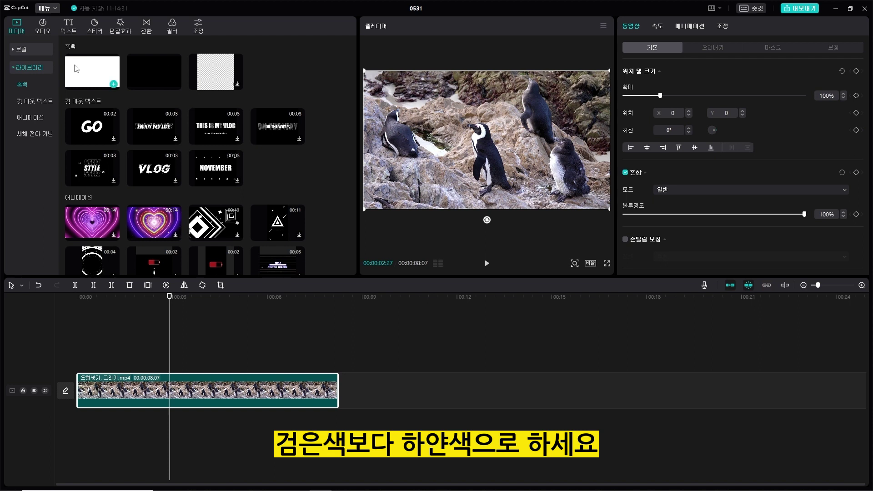
left_click_drag(78, 68, 171, 358)
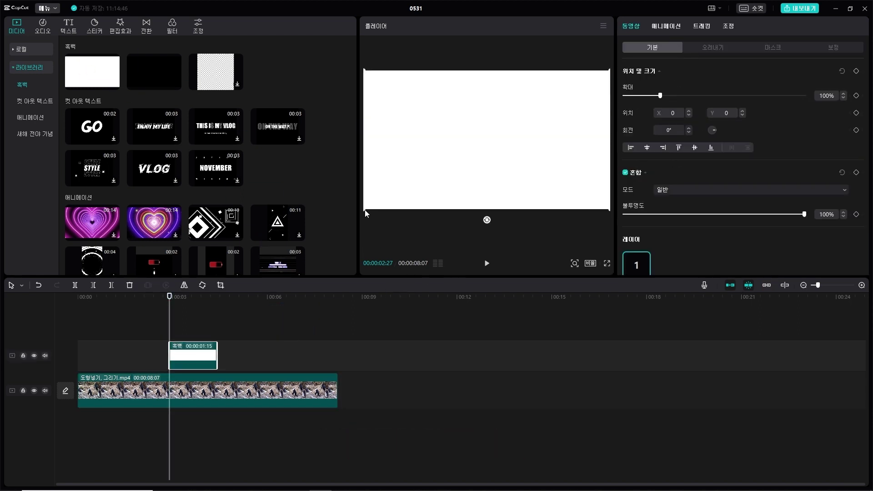
left_click_drag(361, 211, 420, 187)
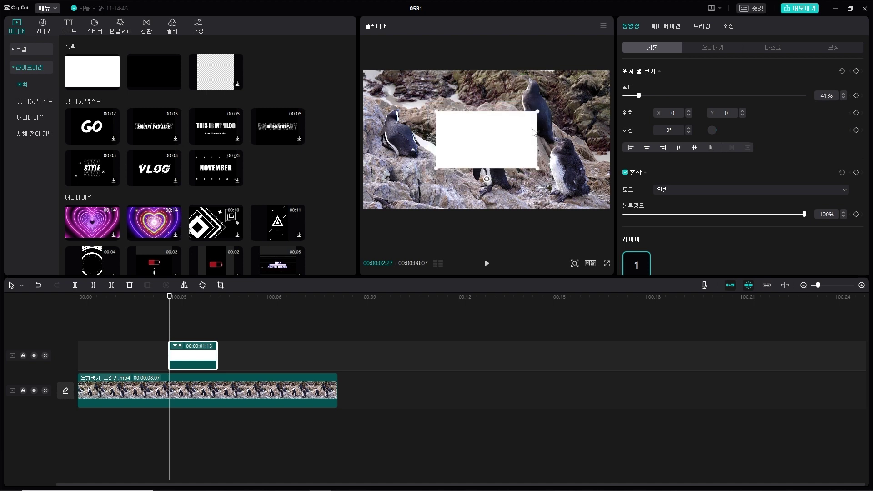
left_click_drag(521, 137, 479, 113)
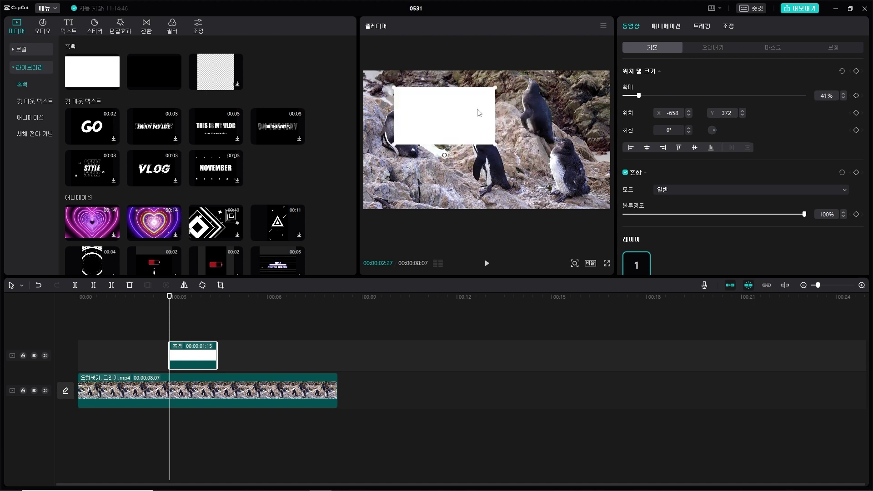
Step: Recolor the white rectangle pale yellow with temperature 50 and tint -13
left_click(730, 26)
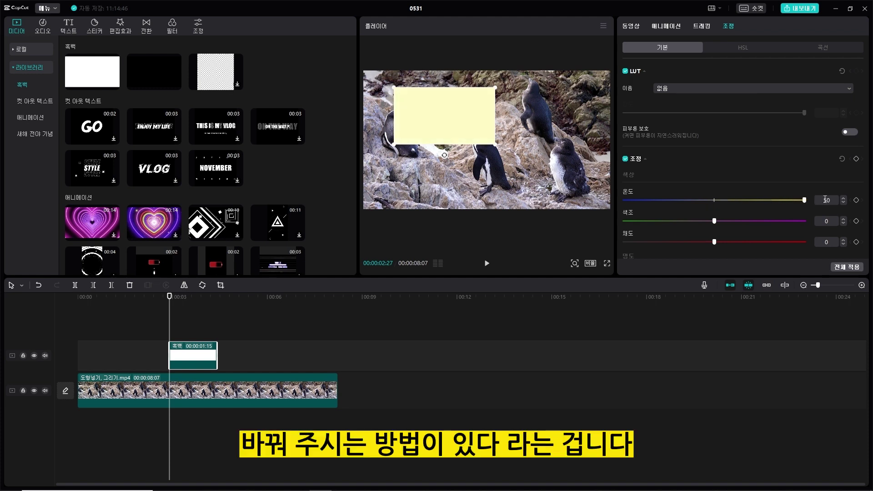
left_click_drag(716, 223, 690, 230)
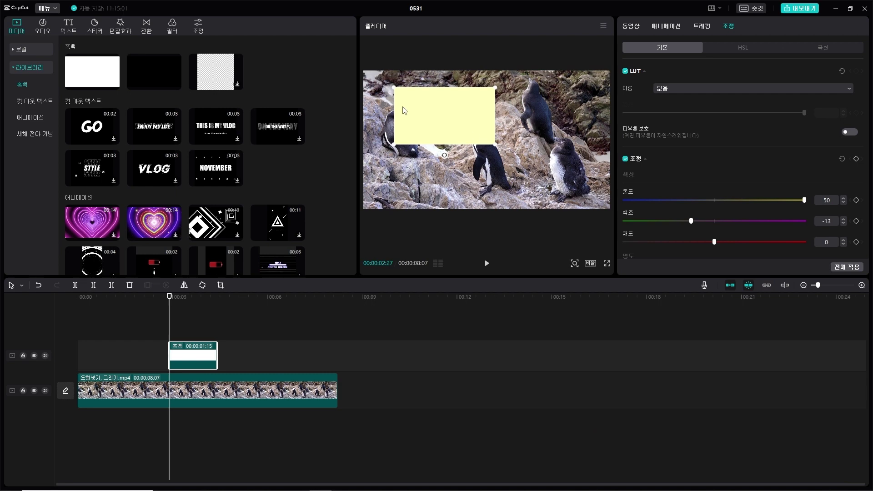
Step: Look through the 힌트 (hint) stickers for ready-made geometric shapes
left_click(101, 27)
scroll(226, 178, "up", 2)
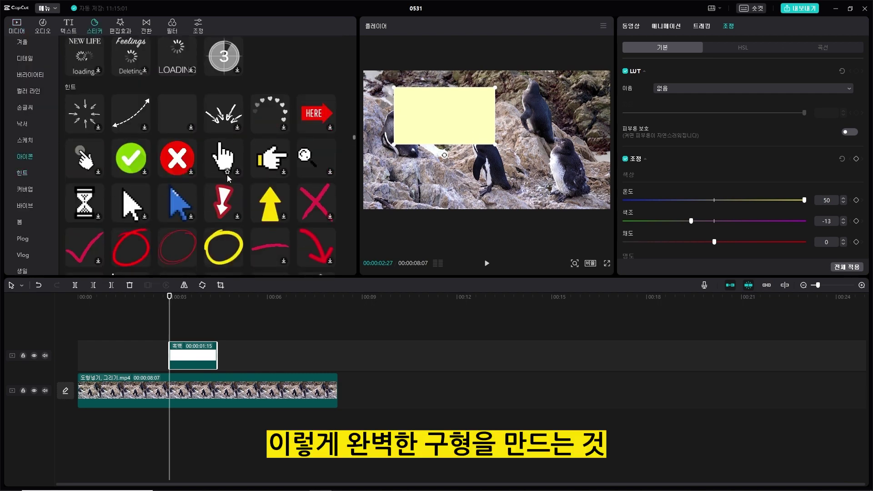
scroll(223, 179, "down", 6)
scroll(206, 185, "down", 2)
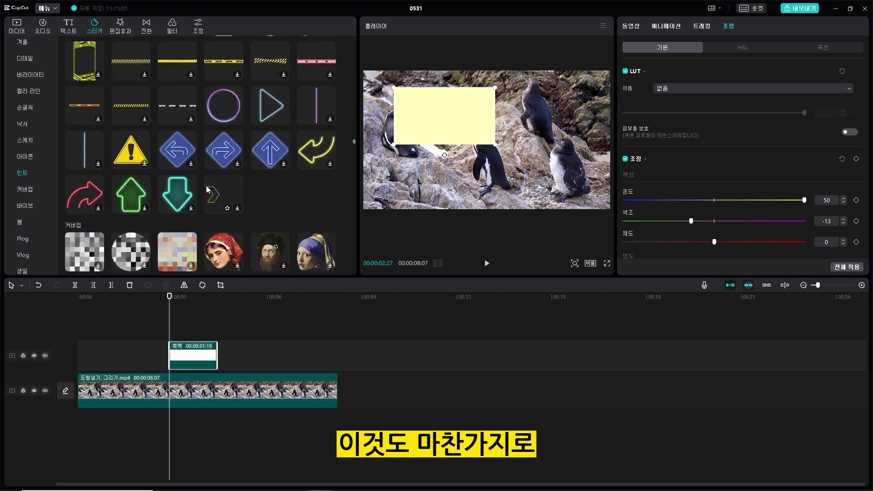
scroll(206, 185, "up", 5)
scroll(206, 185, "down", 2)
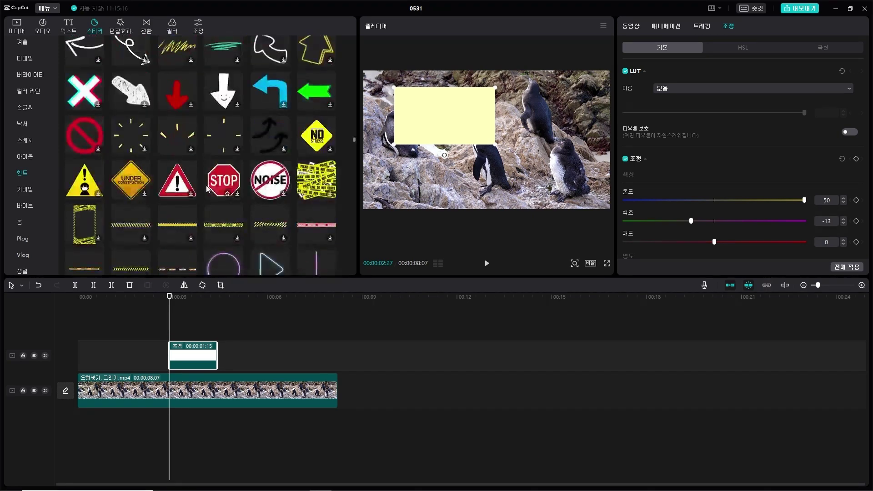
scroll(196, 187, "up", 2)
scroll(187, 189, "down", 2)
scroll(181, 192, "up", 2)
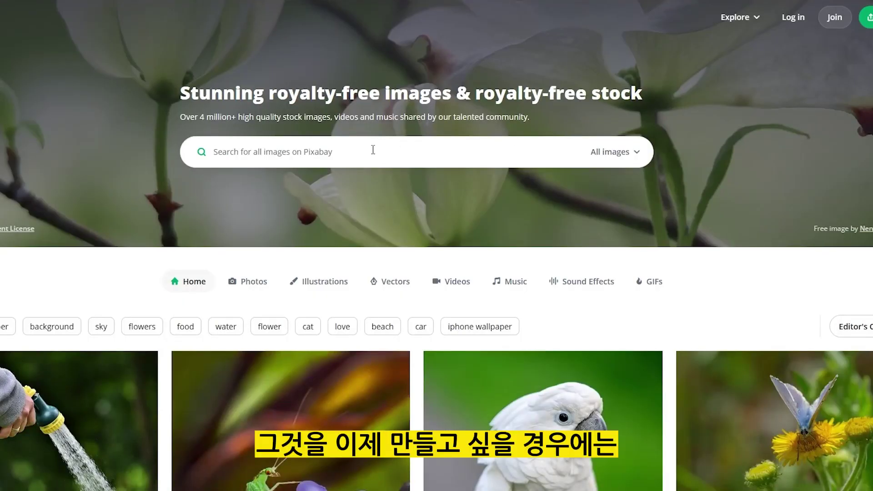
Step: Switch to Pixabay, search for "circle" and limit the results to illustrations
type("ㅊ")
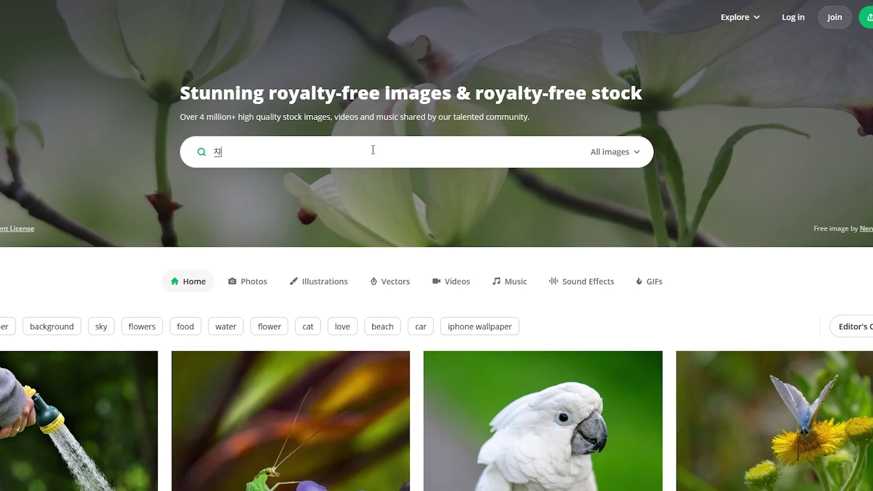
key("BackSpace")
type("circle")
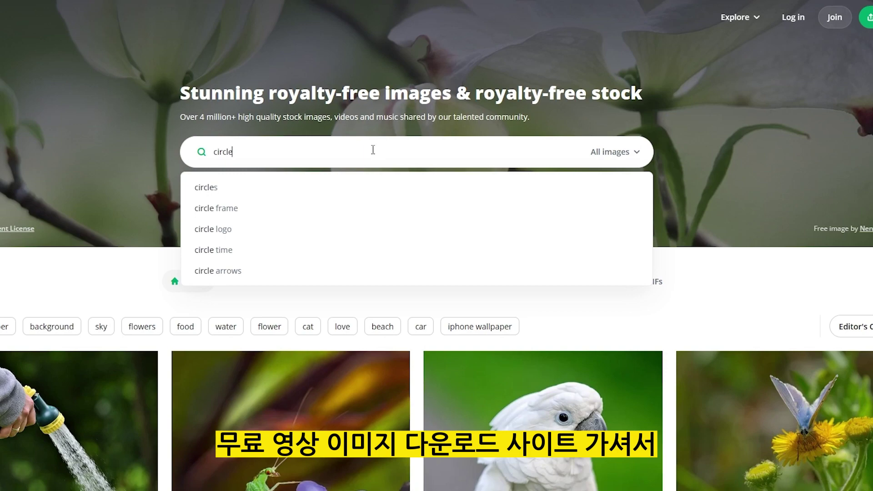
key("Return")
left_click(716, 19)
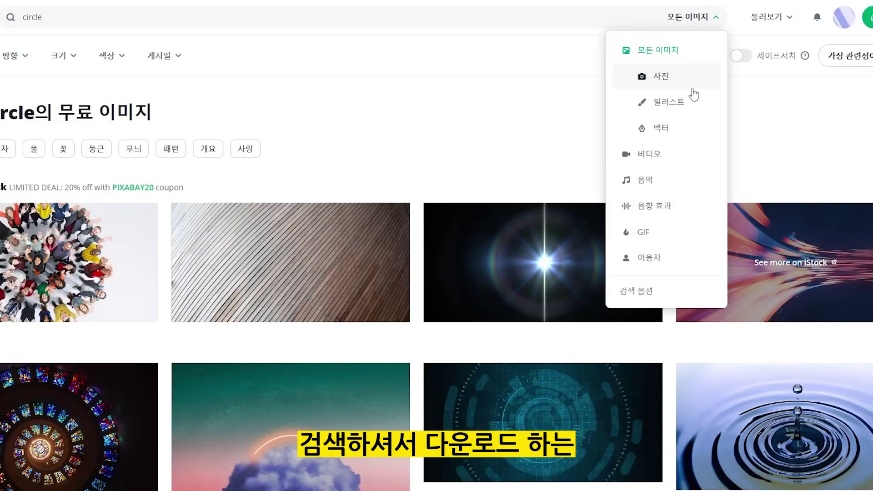
left_click(664, 103)
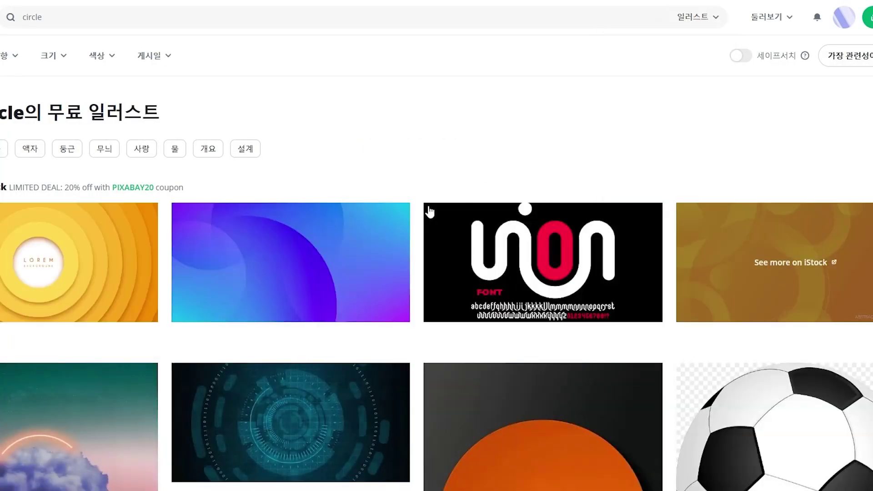
Step: Browse the circle illustrations and choose the red brush-stroke ring
scroll(430, 213, "down", 15)
scroll(430, 233, "down", 3)
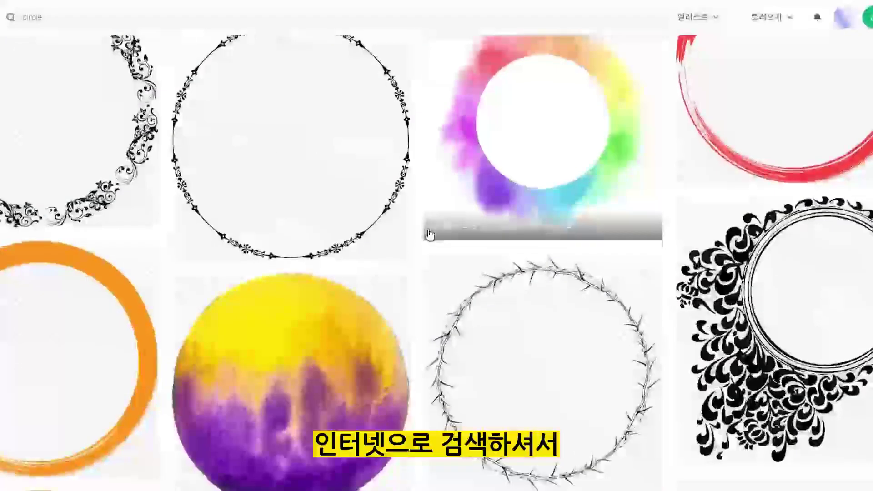
scroll(444, 240, "up", 2)
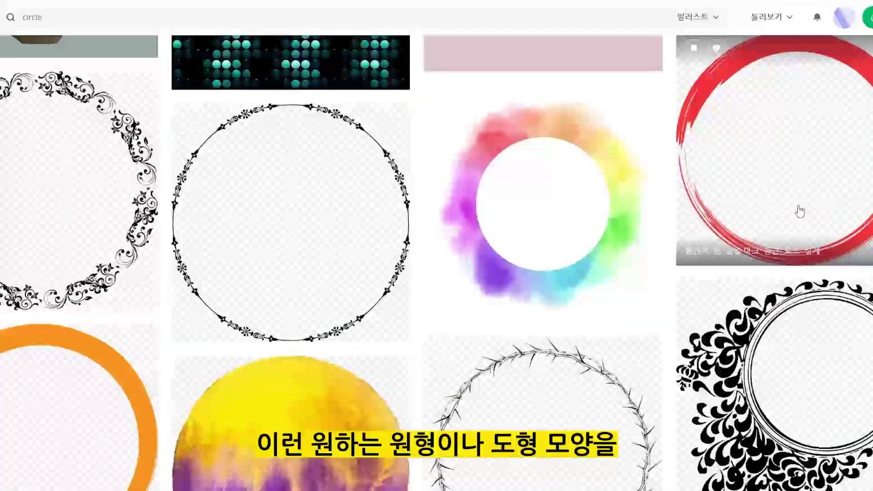
left_click(799, 211)
left_click(864, 85)
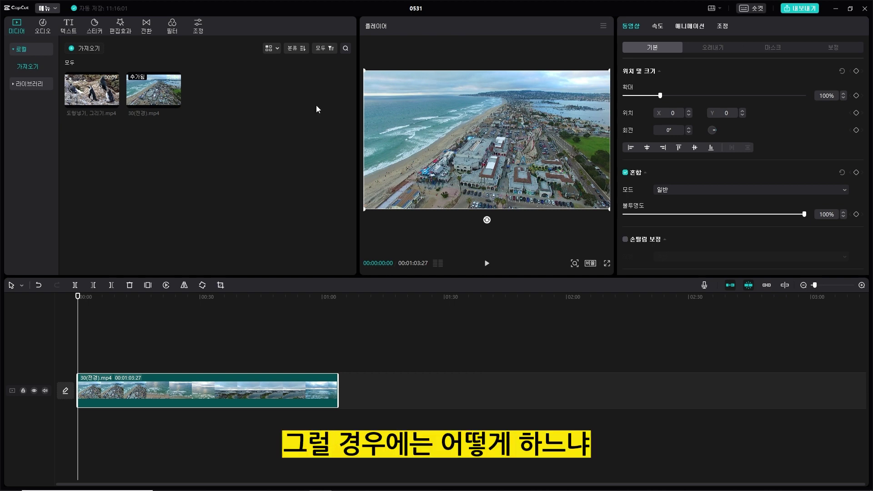
Step: Look through the sticker library in CapCut, from the 힌트 stickers to the 프레임 (frame) category
left_click(95, 26)
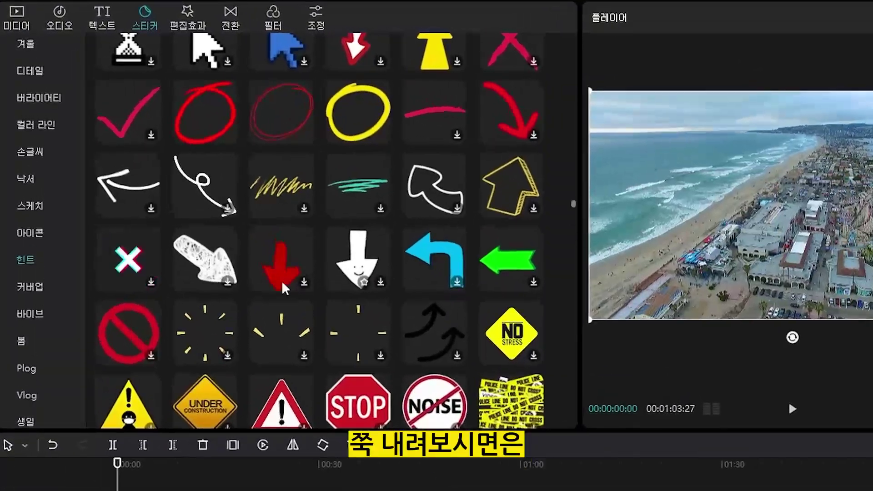
scroll(129, 229, "down", 3)
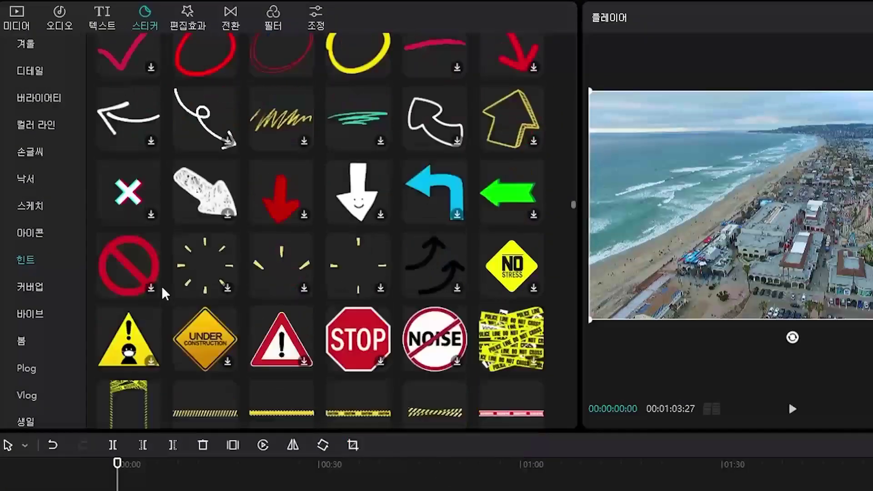
scroll(71, 298, "down", 8)
scroll(63, 291, "down", 2)
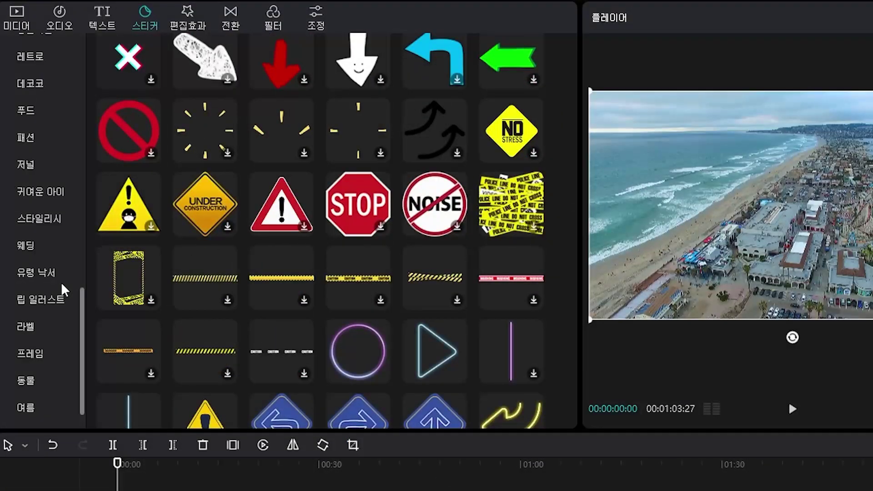
left_click(27, 358)
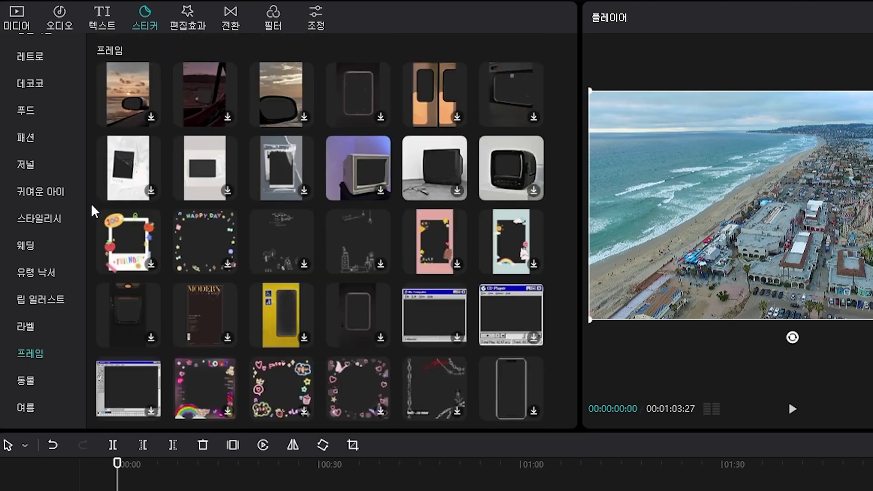
scroll(455, 216, "down", 3)
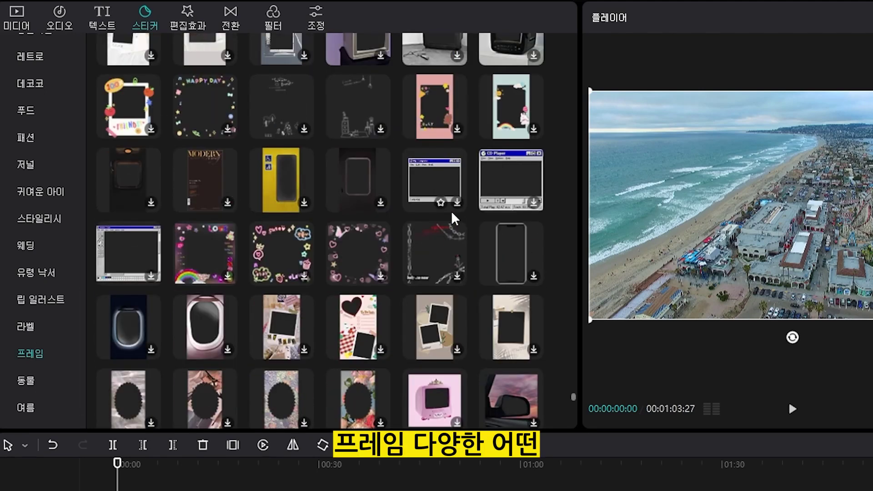
scroll(423, 218, "down", 5)
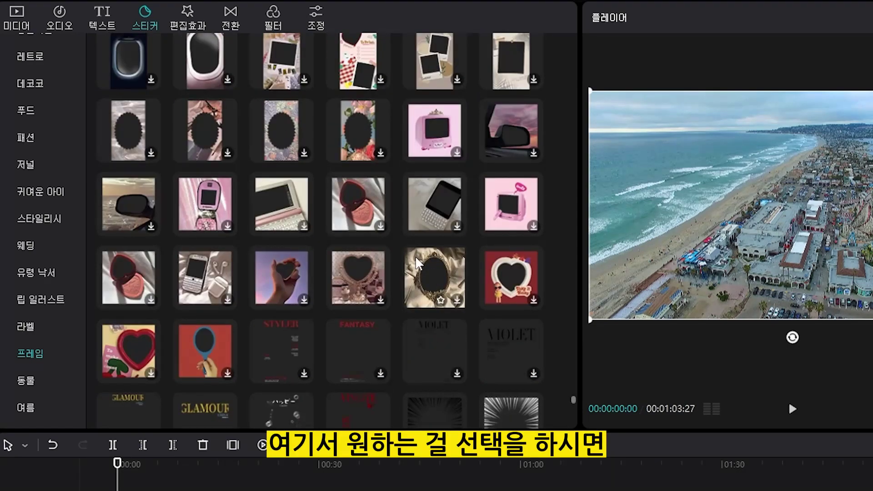
scroll(416, 266, "down", 3)
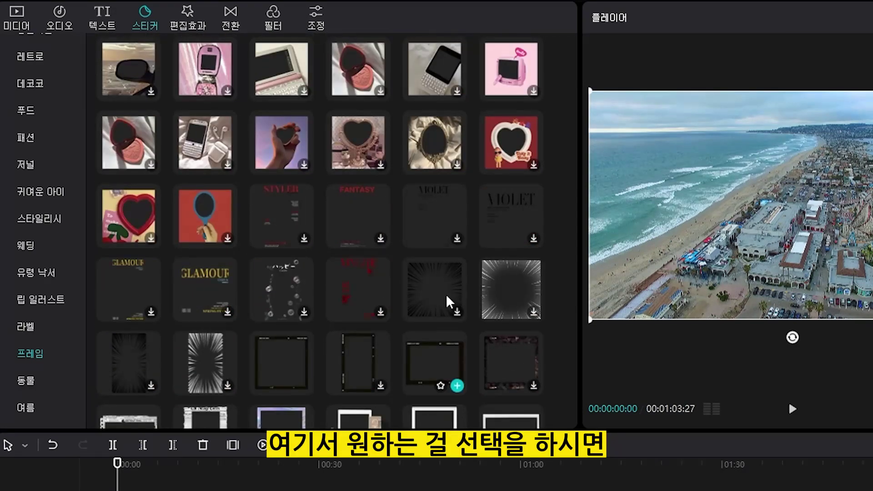
scroll(451, 303, "down", 1)
Step: Preview several landscape frame stickers on the beach video, including two dark frames and the plain white one
left_click(451, 306)
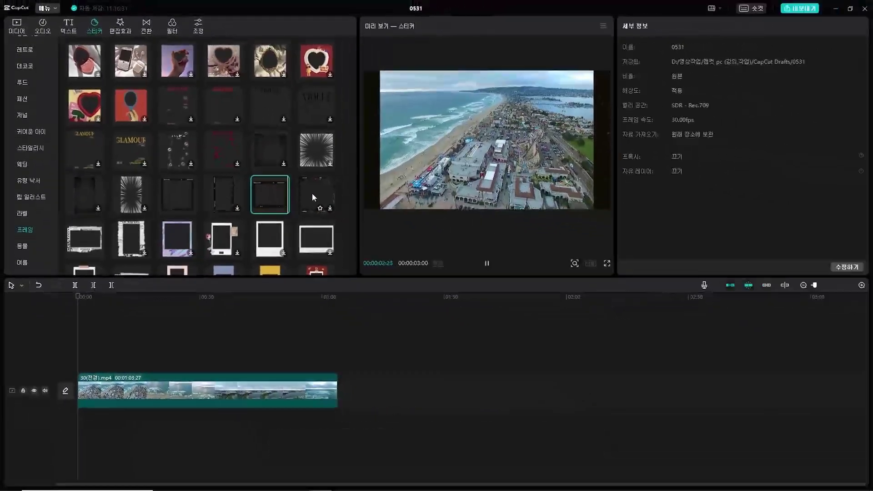
left_click(511, 296)
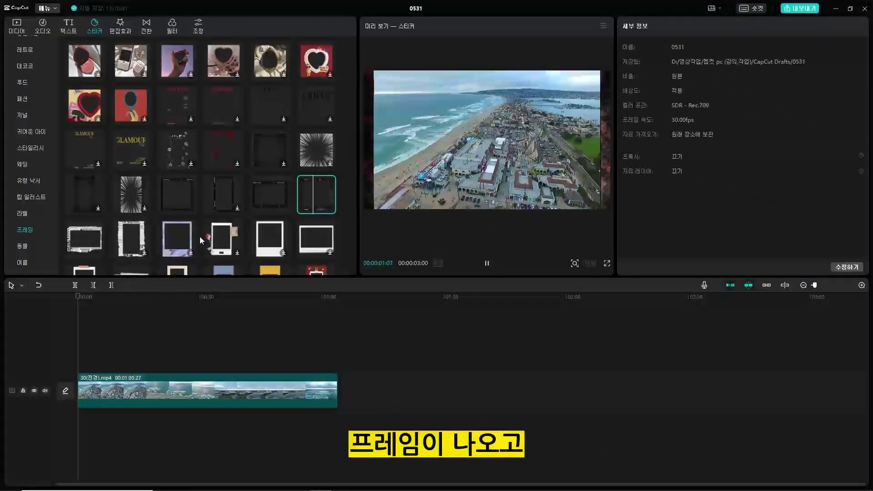
scroll(286, 212, "down", 1)
left_click(316, 194)
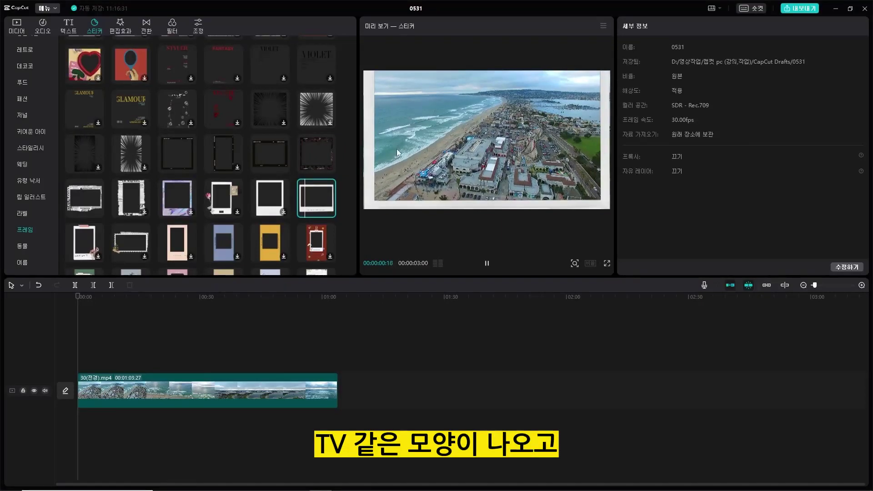
scroll(250, 215, "down", 3)
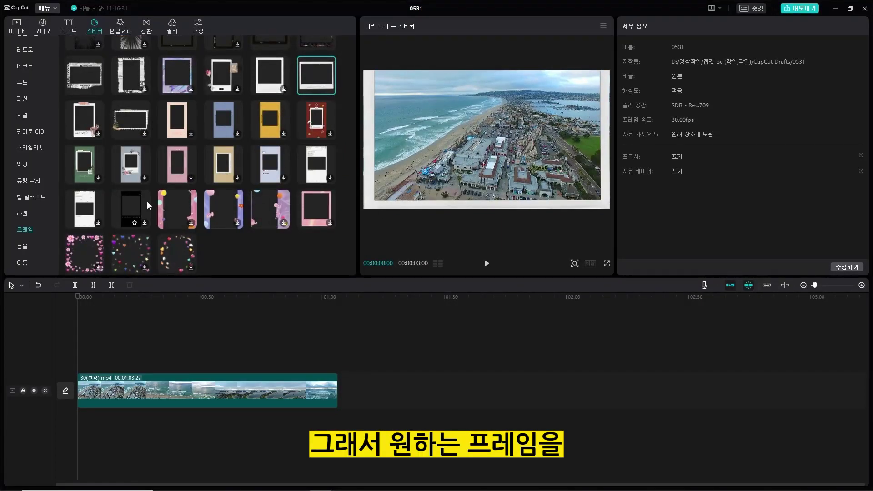
Step: Try the stamp-edged leaf frame sticker over the whole beach video, play it, and delete the frame
scroll(146, 200, "up", 3)
left_click_drag(317, 198, 339, 365)
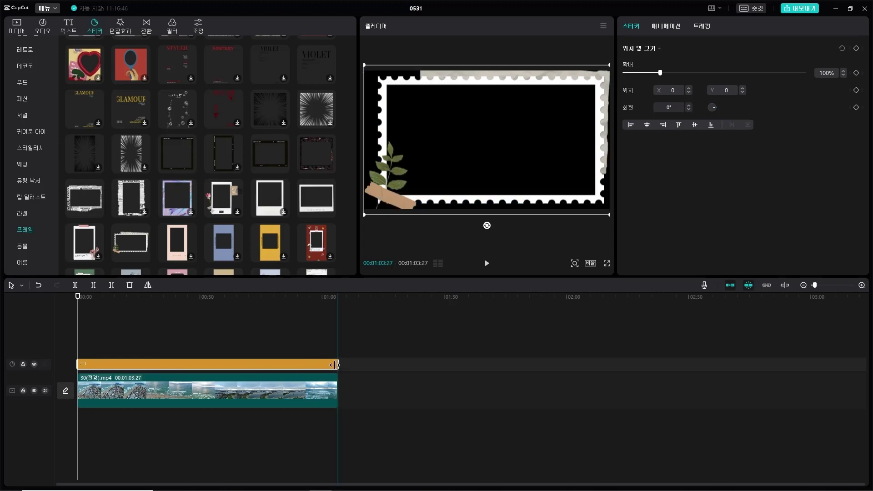
key("space")
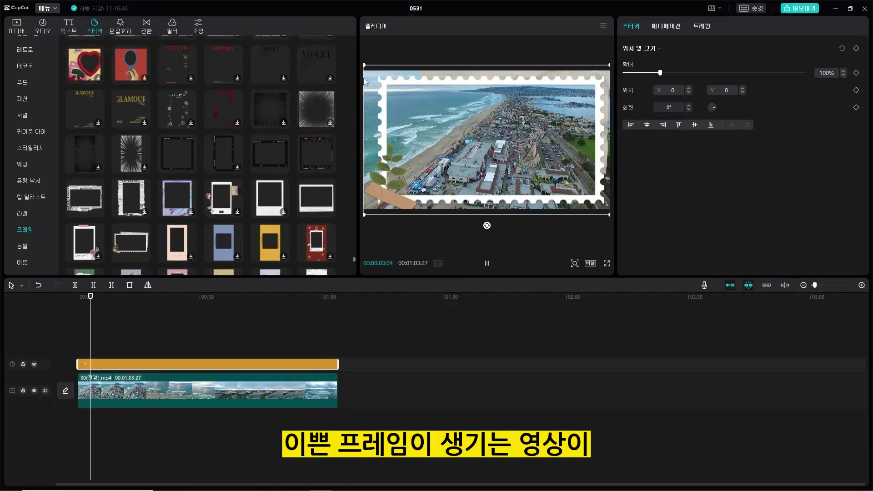
key("space")
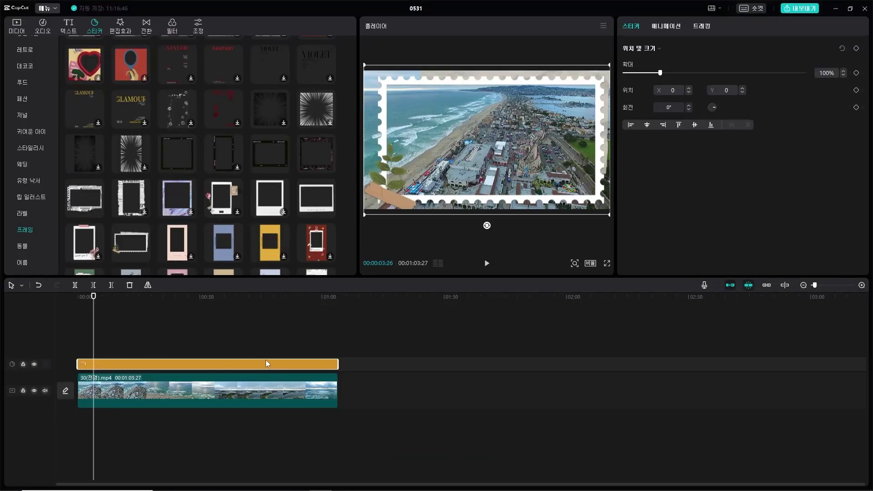
key("Delete")
Step: Browse the video effects library down to the 테두리 (border) category and look through its border effects
left_click(117, 28)
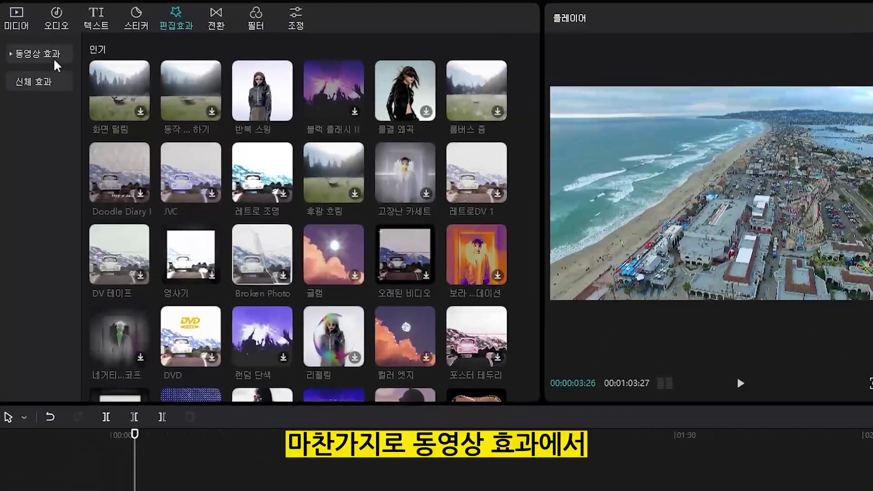
left_click(42, 53)
scroll(50, 191, "down", 10)
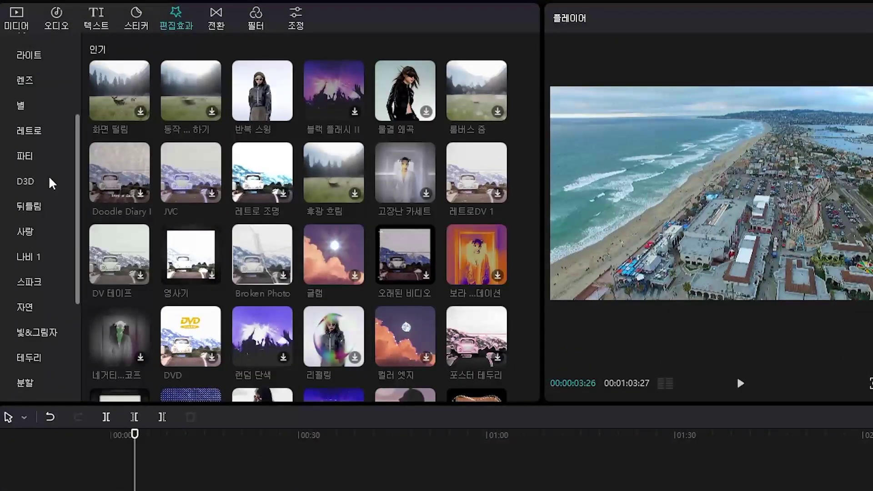
scroll(53, 196, "up", 3)
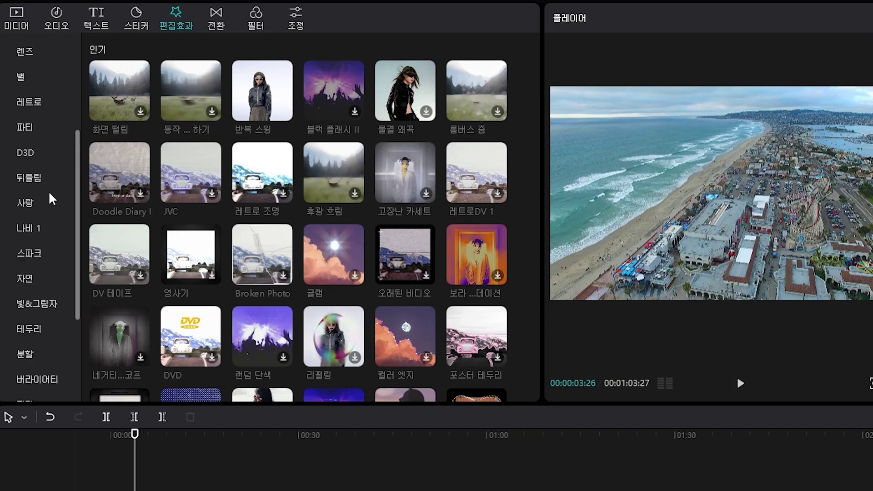
scroll(49, 195, "down", 3)
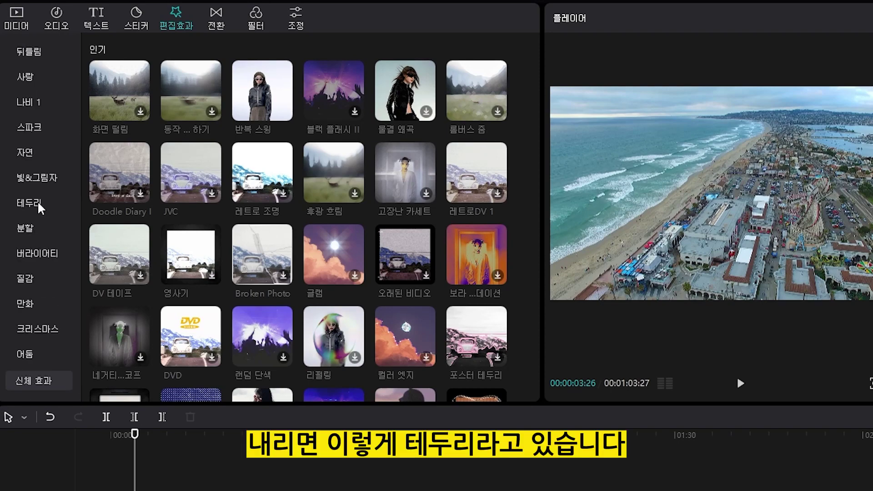
left_click(40, 207)
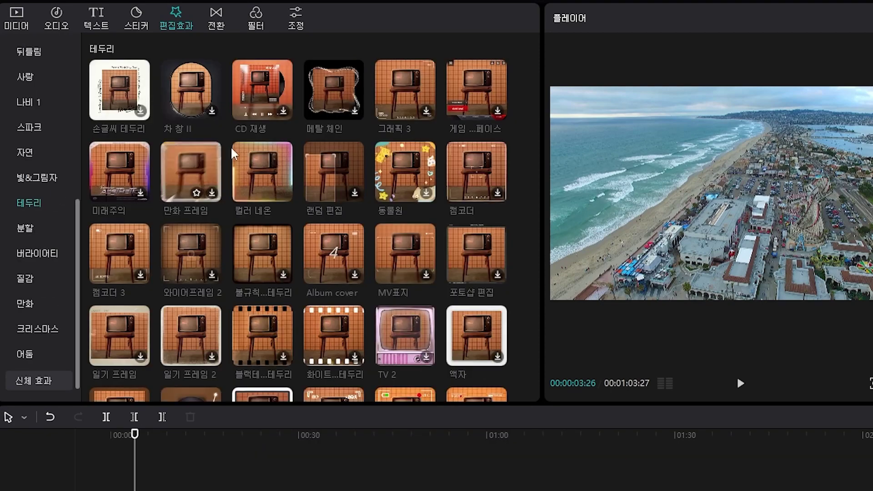
scroll(434, 196, "down", 2)
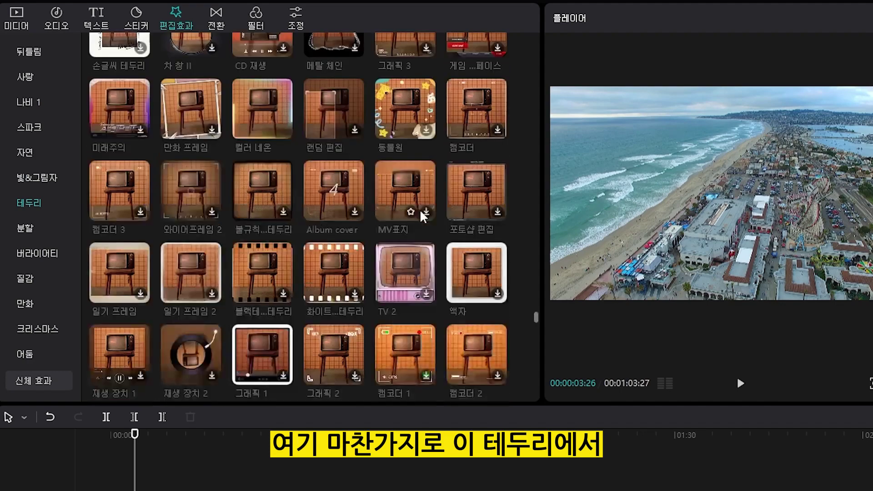
Step: Try the 액자 (picture frame) border effect over the whole beach video, play it, and delete the effect
left_click(268, 196)
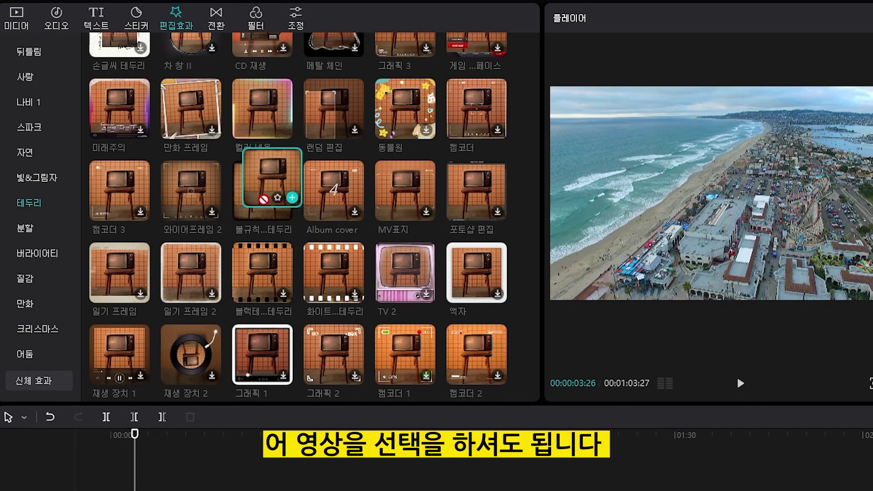
left_click(478, 275)
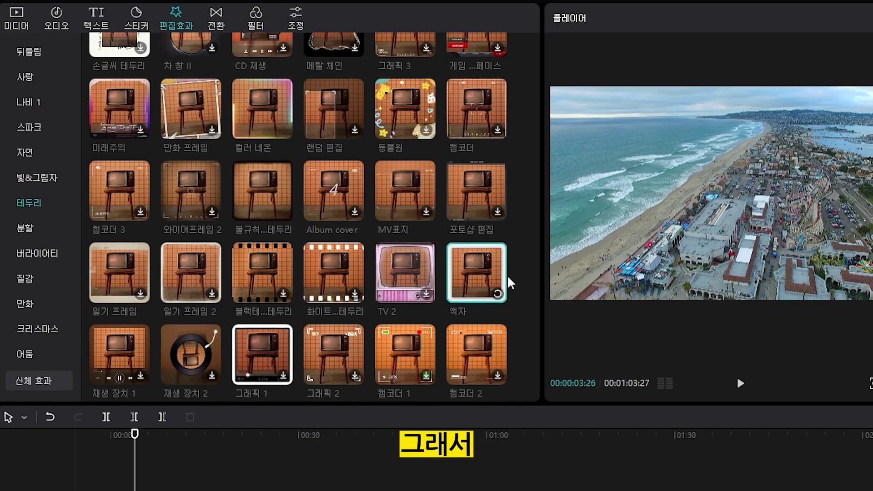
left_click_drag(508, 279, 110, 490)
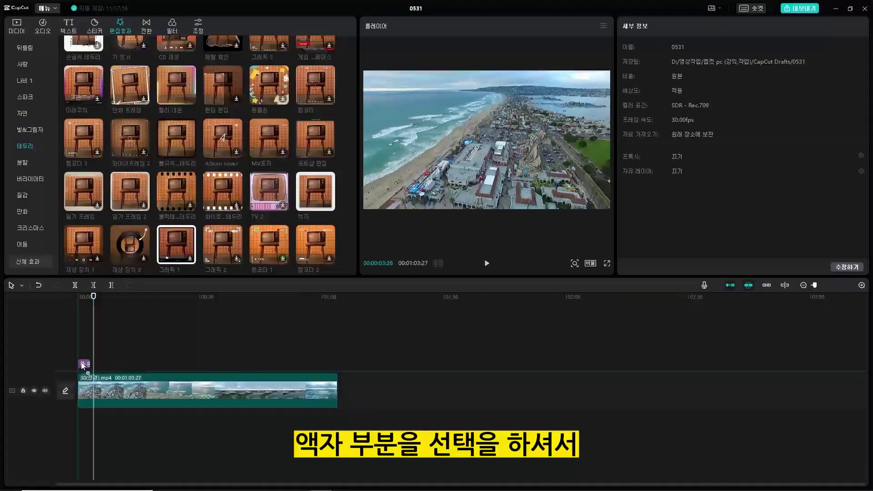
left_click_drag(83, 365, 338, 366)
key("space")
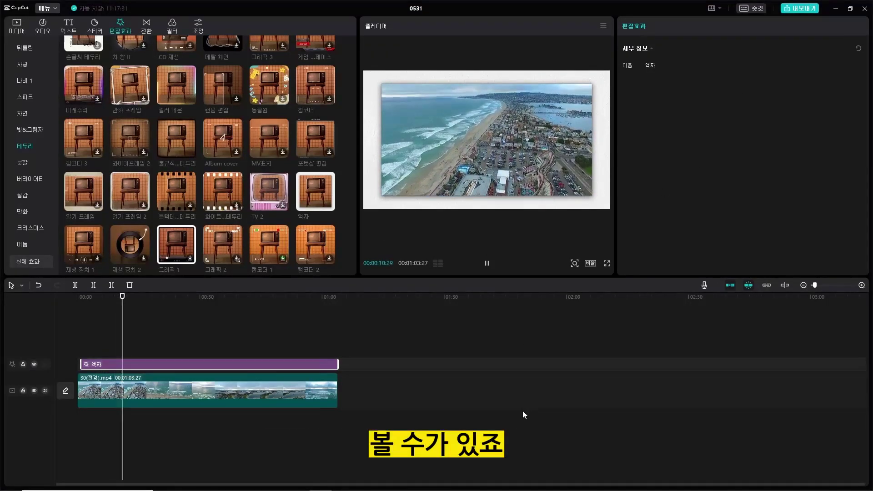
key("space")
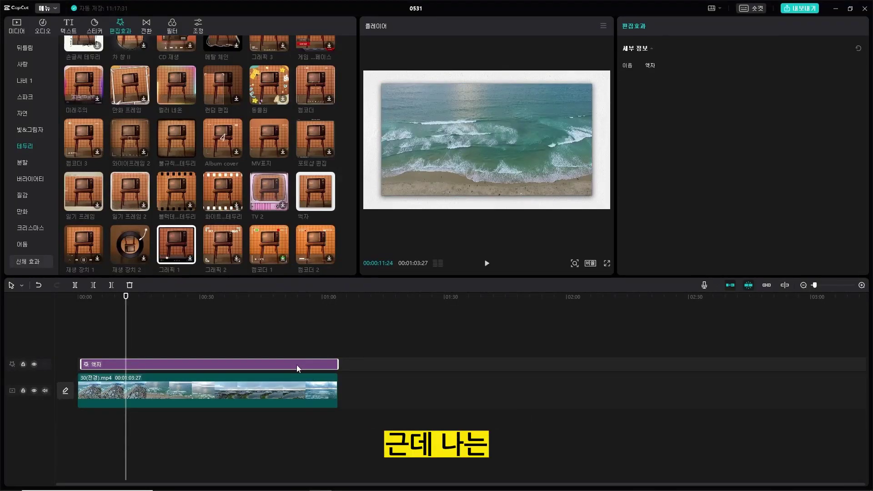
key("Delete")
Step: Give the beach clip a red 색상 (color) canvas and shrink the video slightly so the canvas forms a border around it
left_click(296, 381)
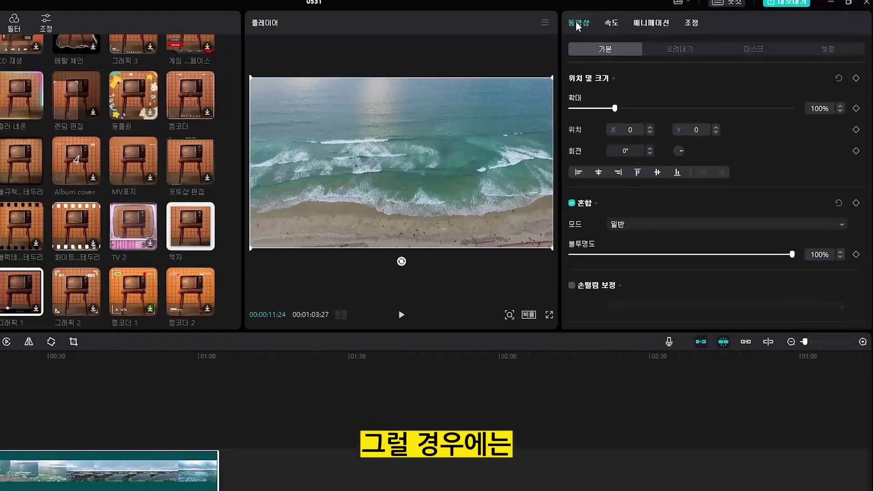
scroll(749, 203, "down", 2)
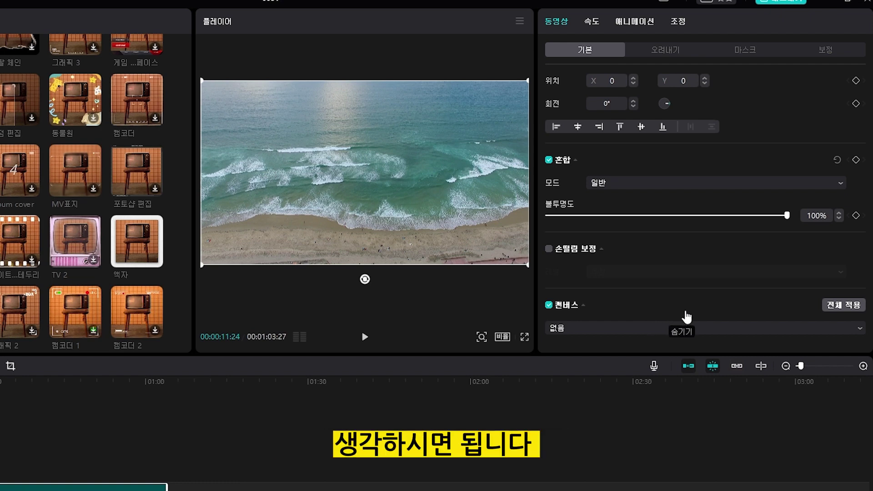
left_click(787, 326)
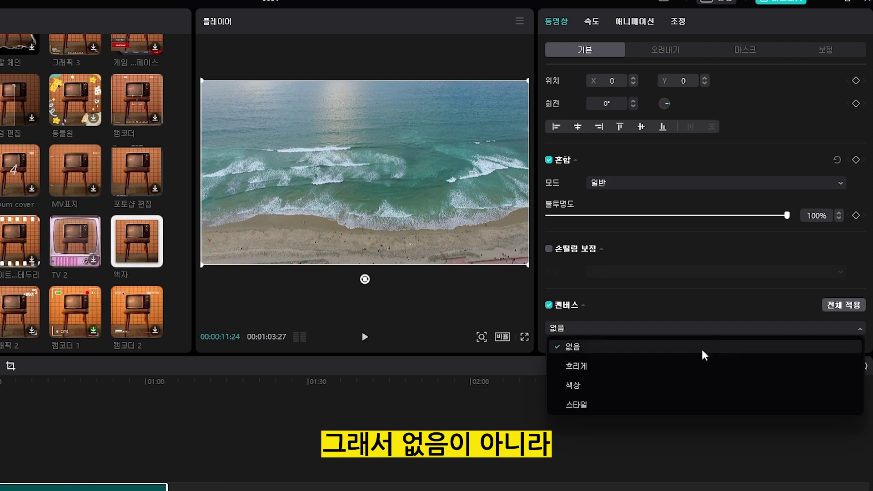
left_click(671, 388)
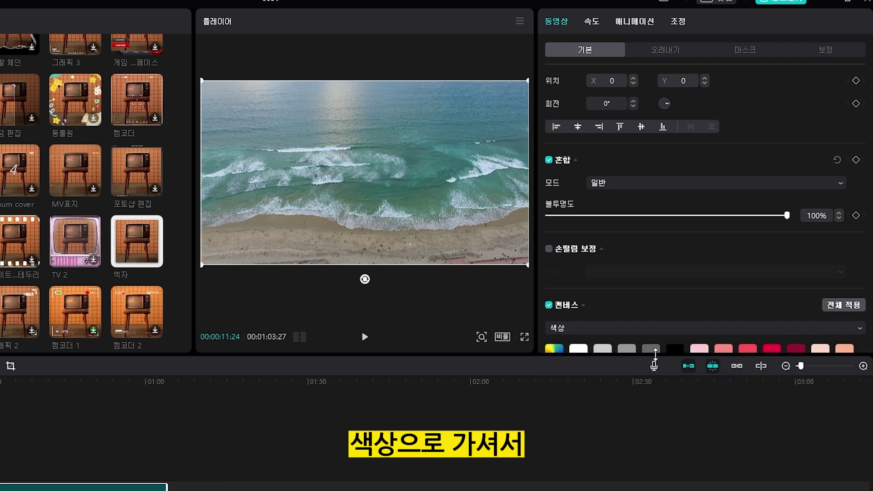
scroll(750, 328, "down", 2)
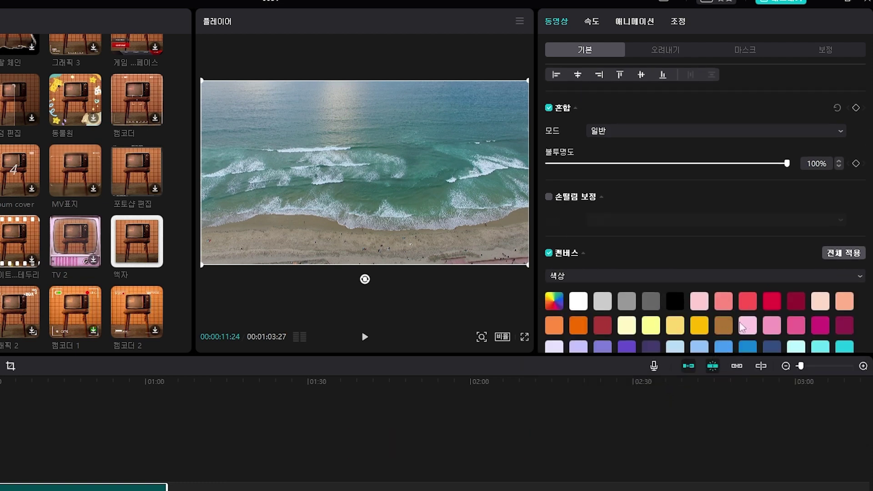
scroll(741, 327, "down", 1)
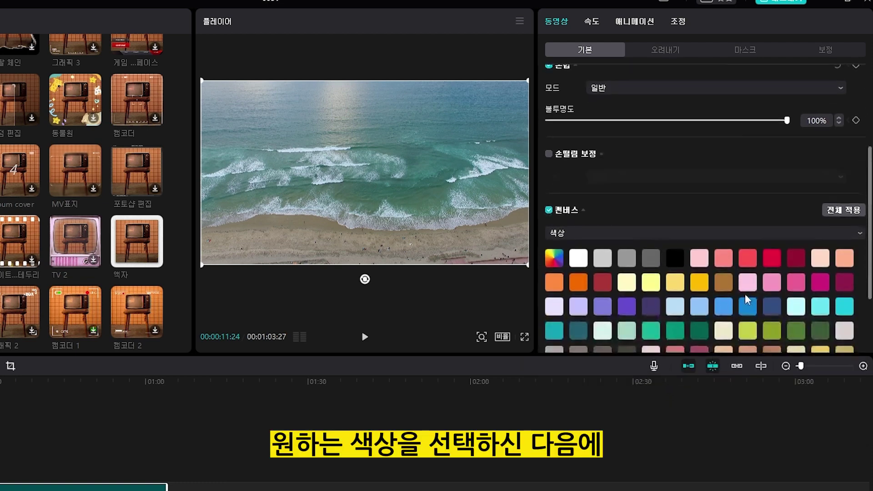
left_click(749, 261)
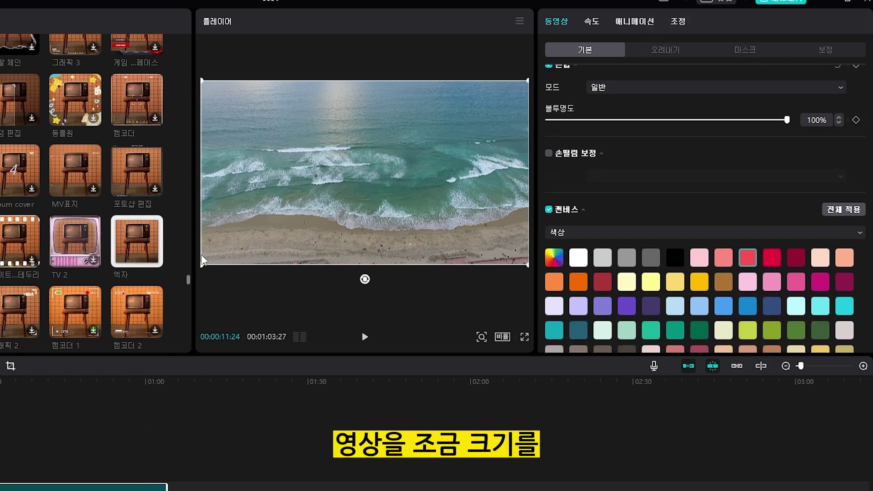
mouse_move(203, 269)
left_mouse_down()
mouse_move(209, 260)
mouse_move(217, 266)
left_mouse_up()
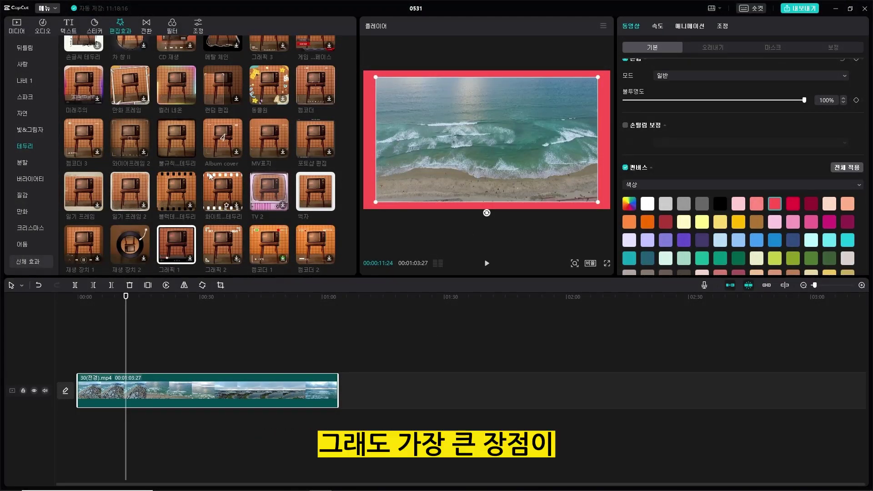
Step: Look through the rest of the 테두리 (border) effects and return to the start of the category
scroll(218, 179, "down", 3)
scroll(219, 180, "down", 4)
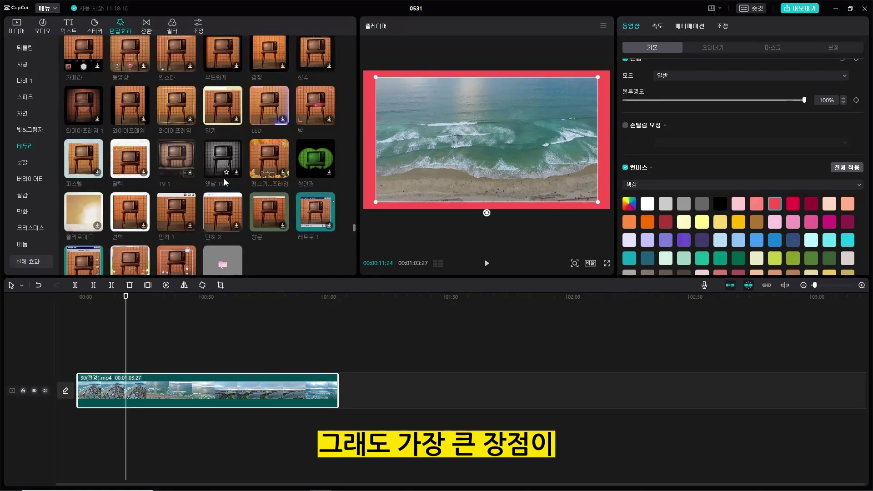
scroll(258, 204, "up", 6)
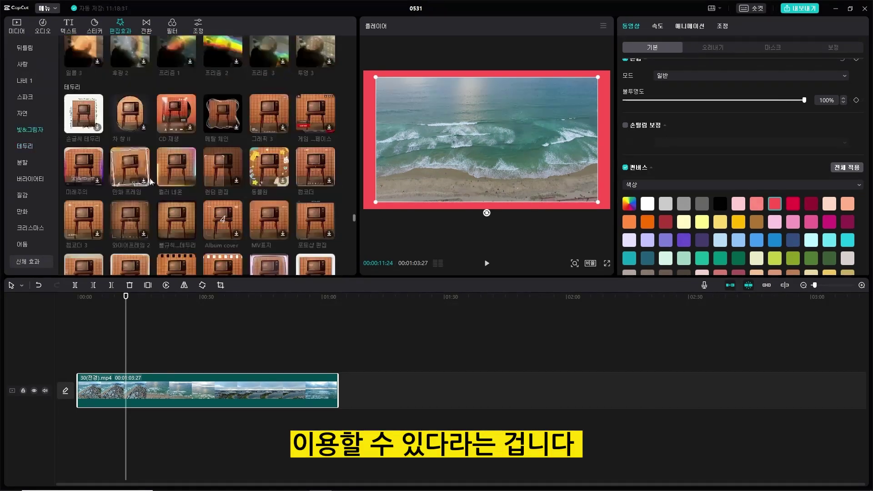
scroll(152, 182, "down", 2)
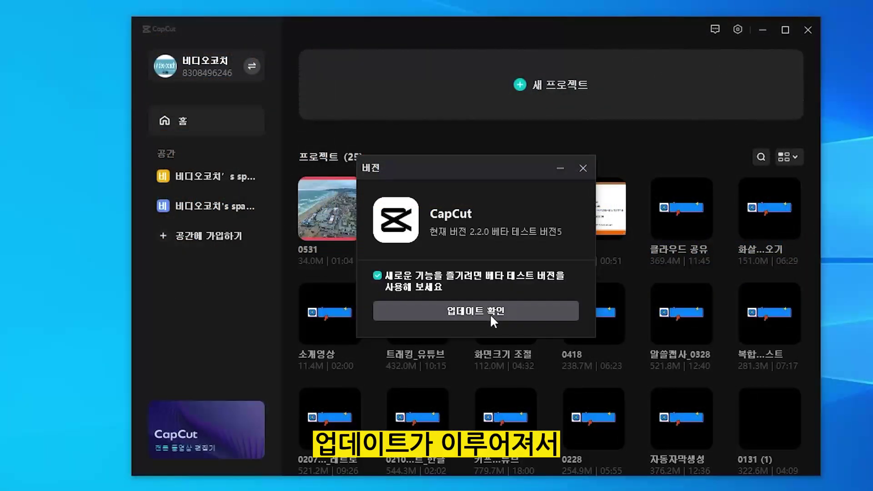
Step: Check for a CapCut update in the version window, and open the feedback form from the home screen
left_click(489, 314)
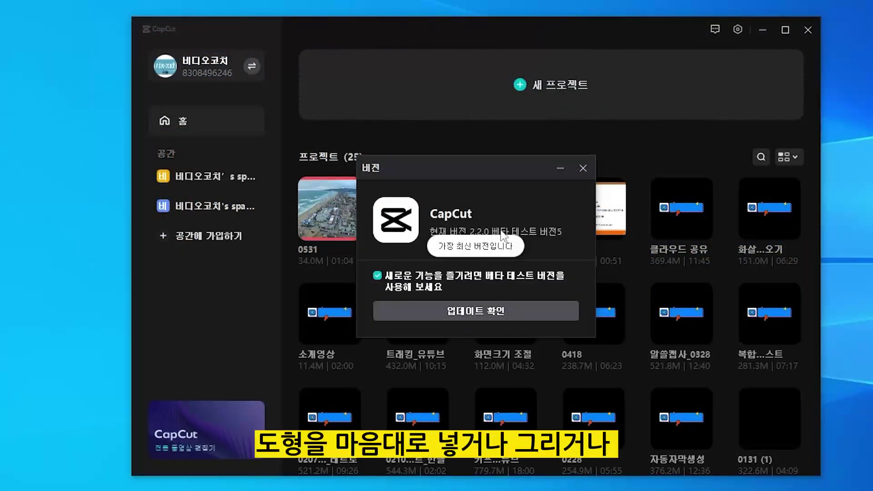
left_click(577, 169)
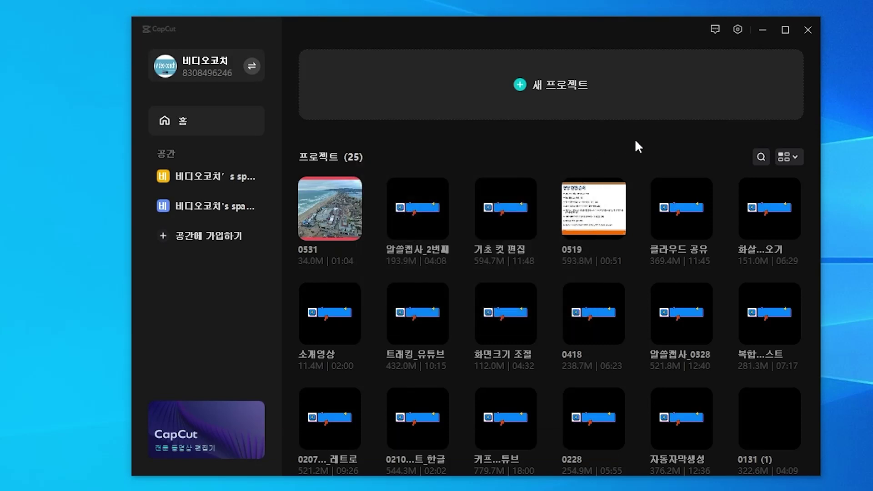
left_click(715, 30)
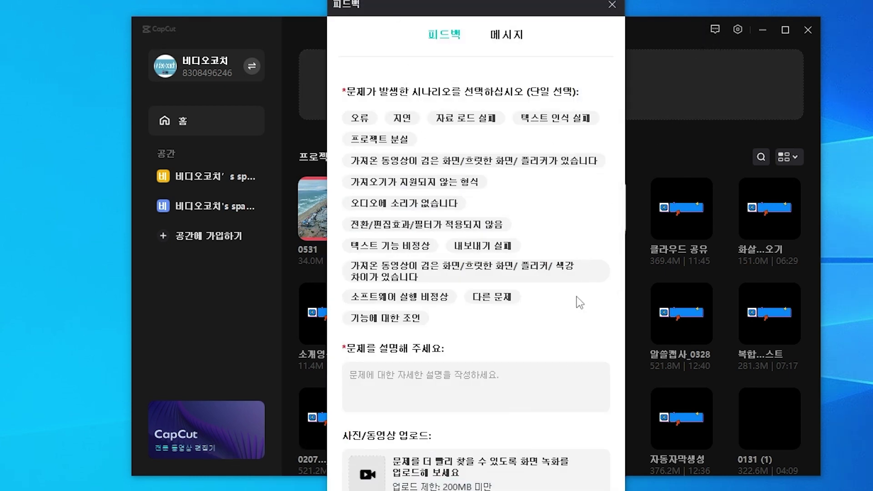